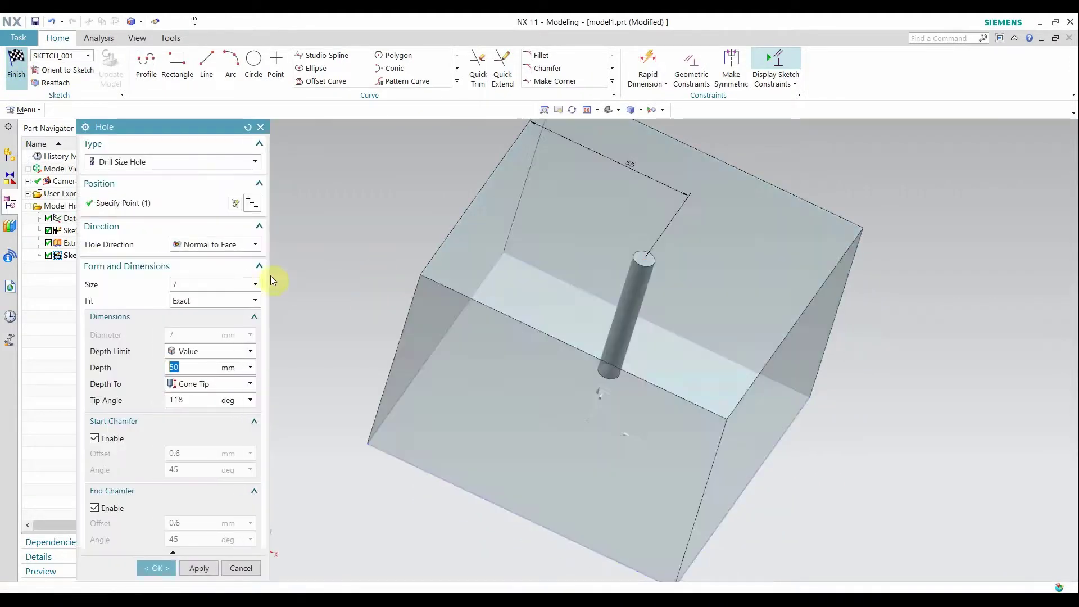
Step: Change the hole type from drill size to General Hole with the Simple form
left_click(145, 161)
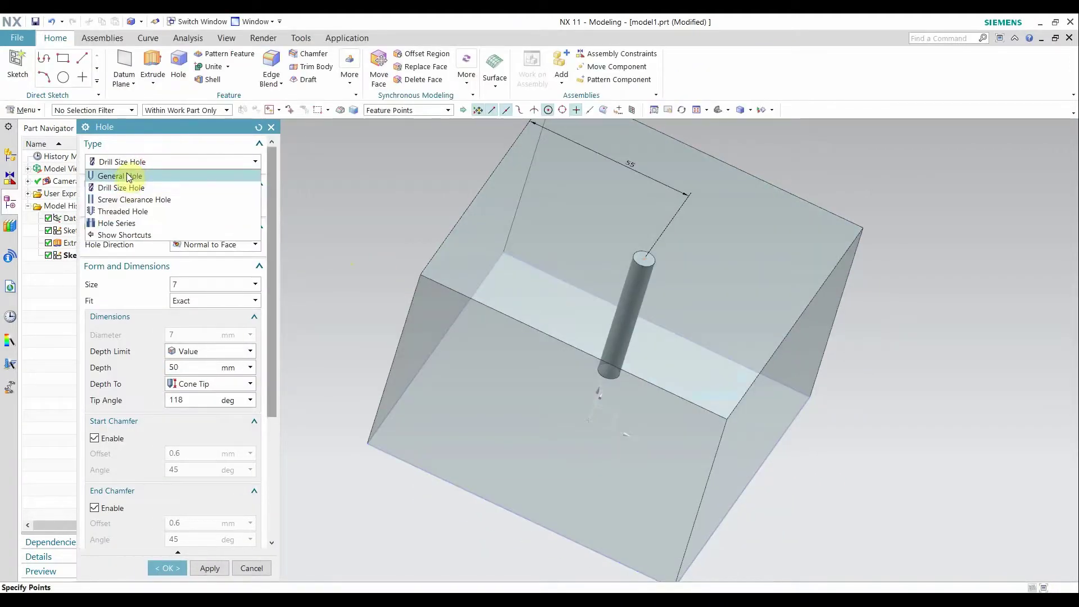
left_click(131, 176)
left_click(195, 284)
left_click(193, 298)
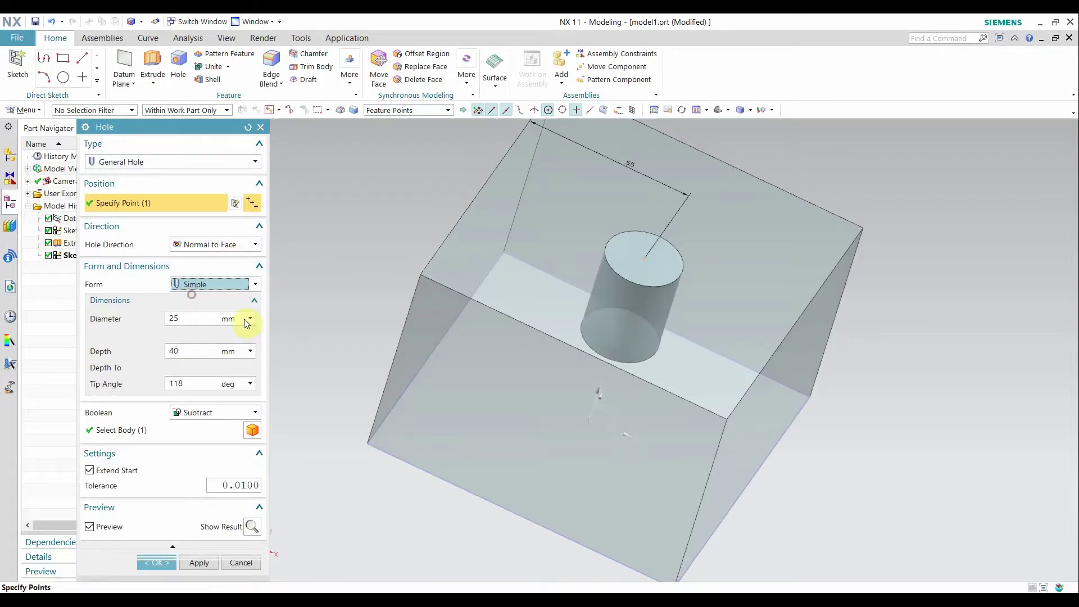
Step: Create the 25 mm diameter, 40 mm deep hole in the block, with depth to the cone tip and a 118° tip angle
middle_click_drag(409, 357, 387, 398)
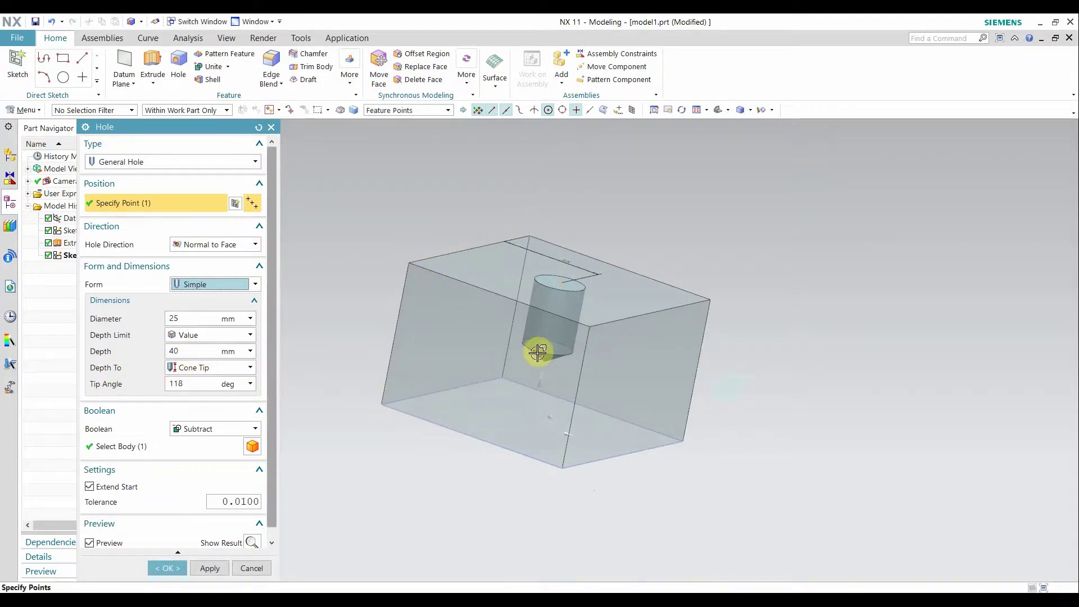
middle_click_drag(525, 370, 525, 358)
left_click(209, 382)
left_click(212, 367)
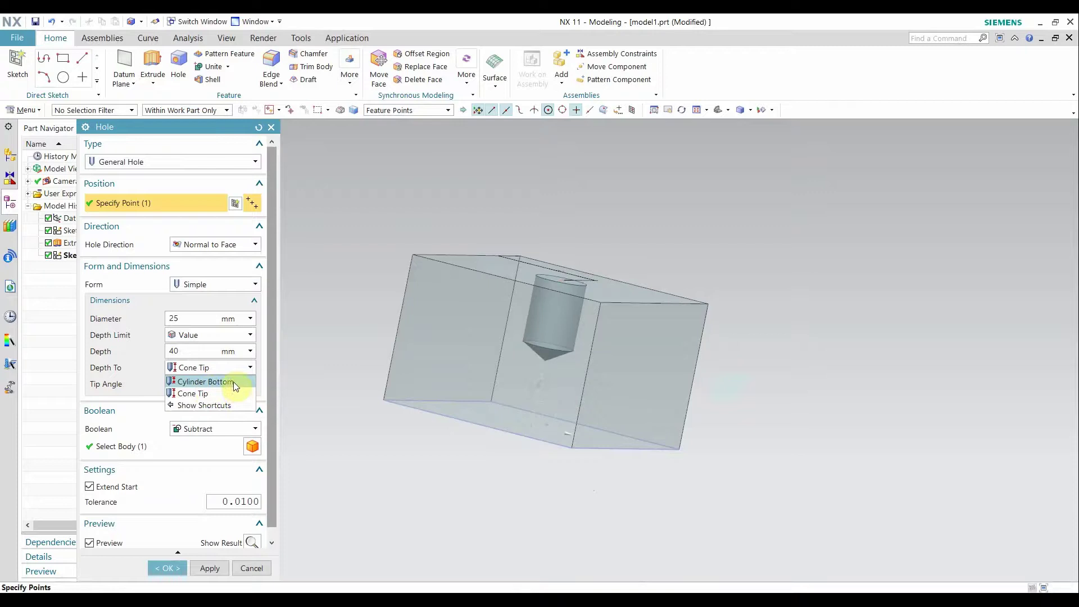
left_click(138, 391)
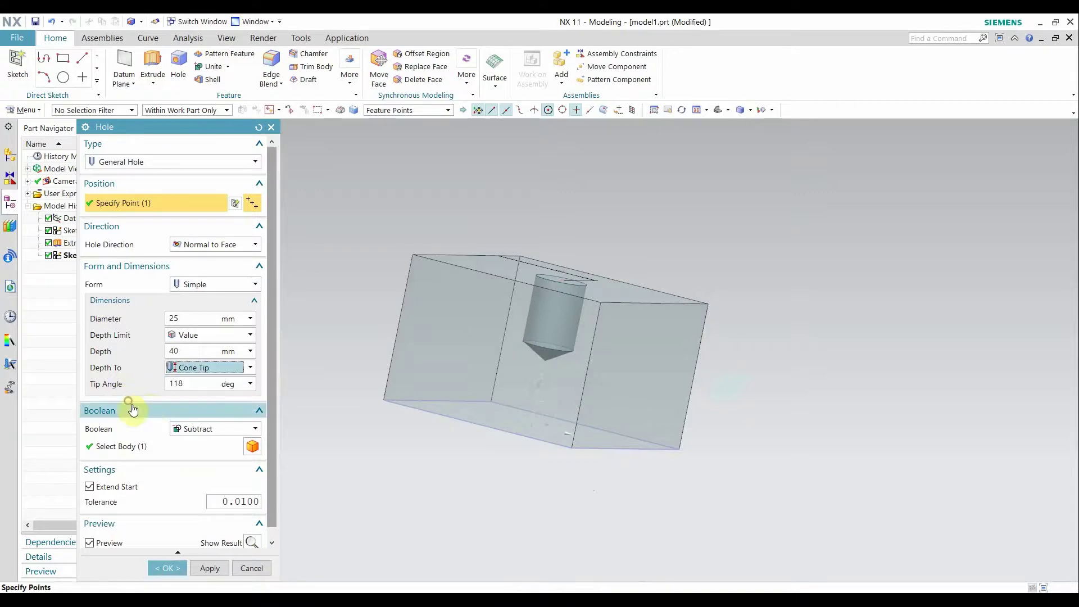
left_click(204, 389)
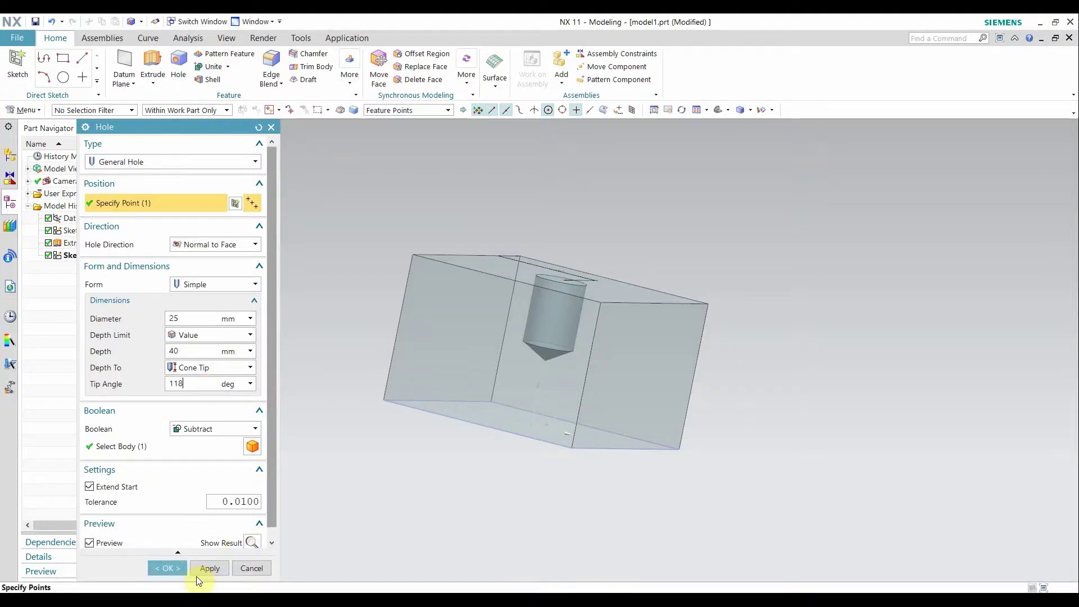
left_click(158, 569)
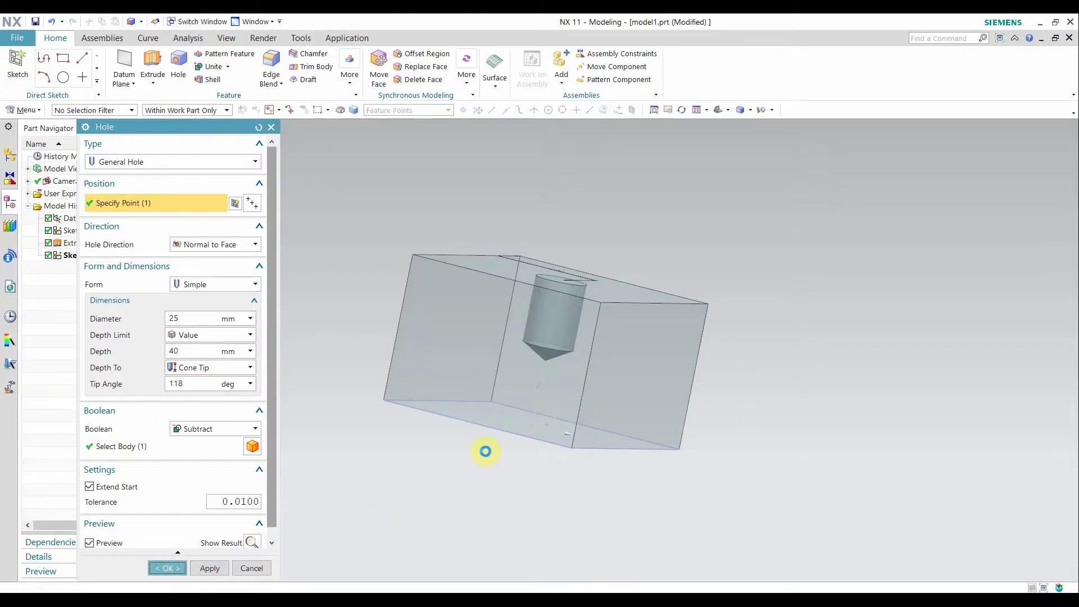
middle_click_drag(588, 376, 534, 450)
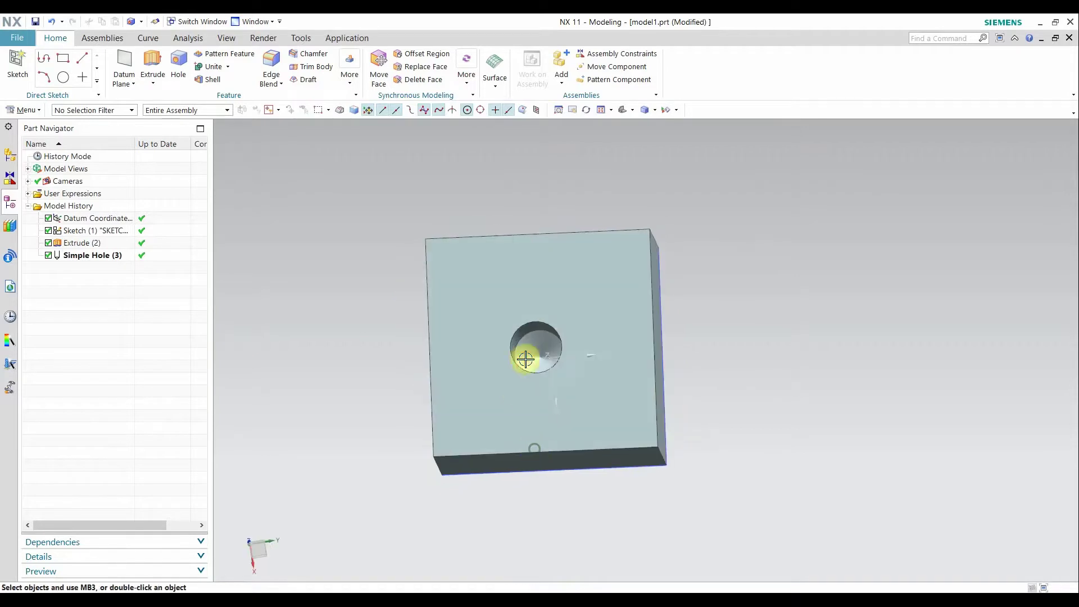
Step: Reopen the simple hole for editing with rollback and change its form to Counterbored
right_click(90, 257)
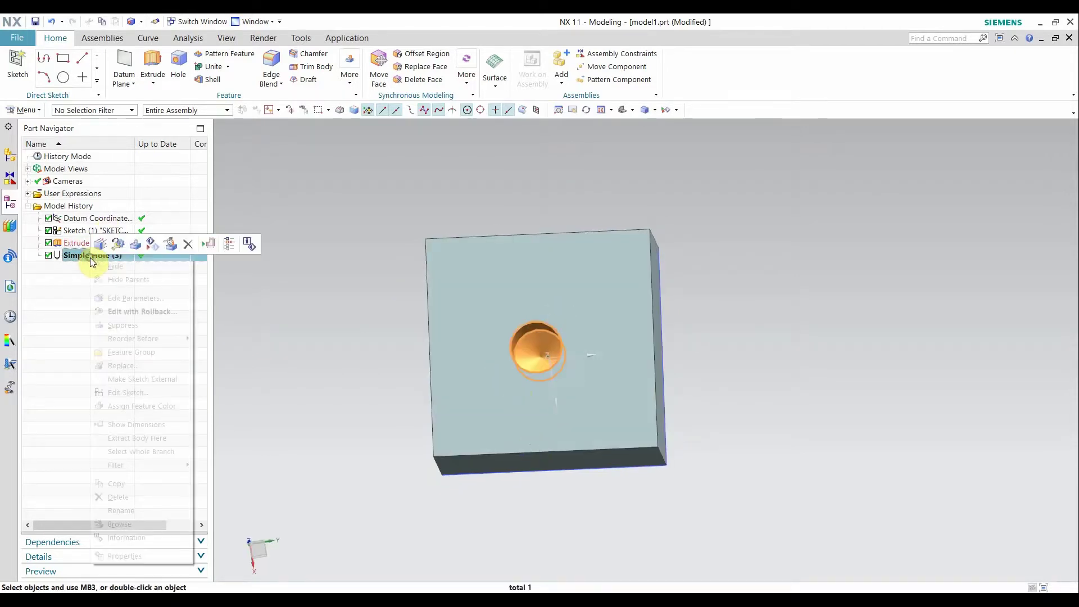
left_click(143, 307)
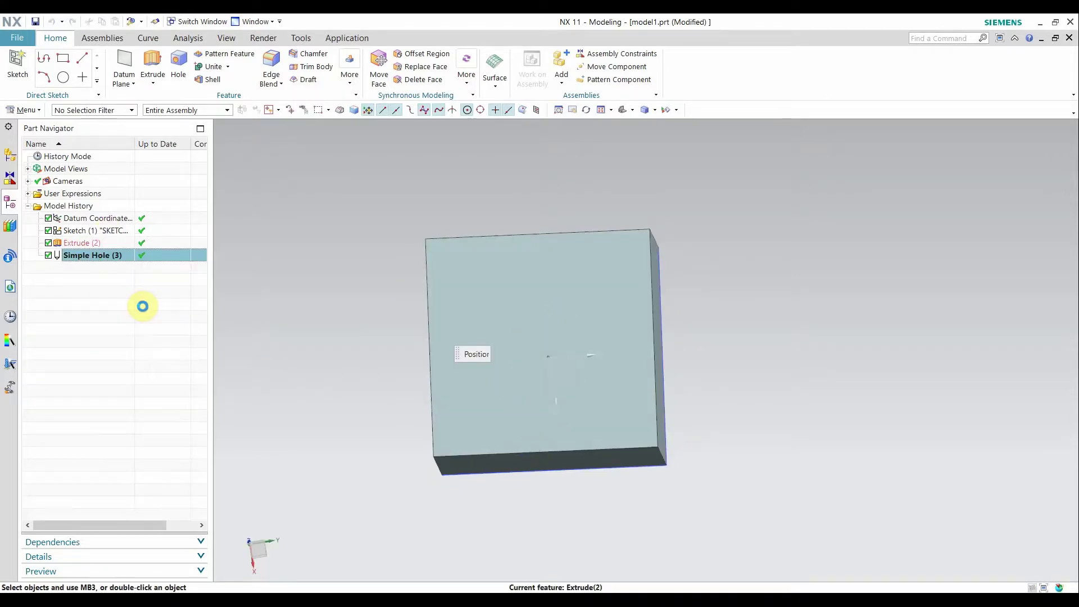
middle_click_drag(330, 373, 414, 354)
left_click(174, 285)
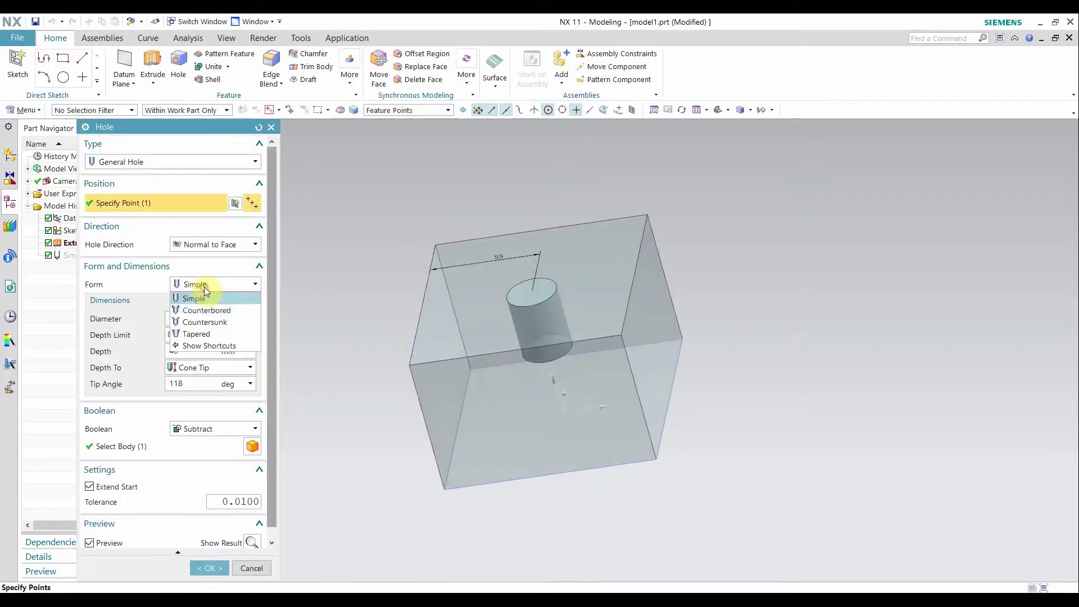
left_click(180, 308)
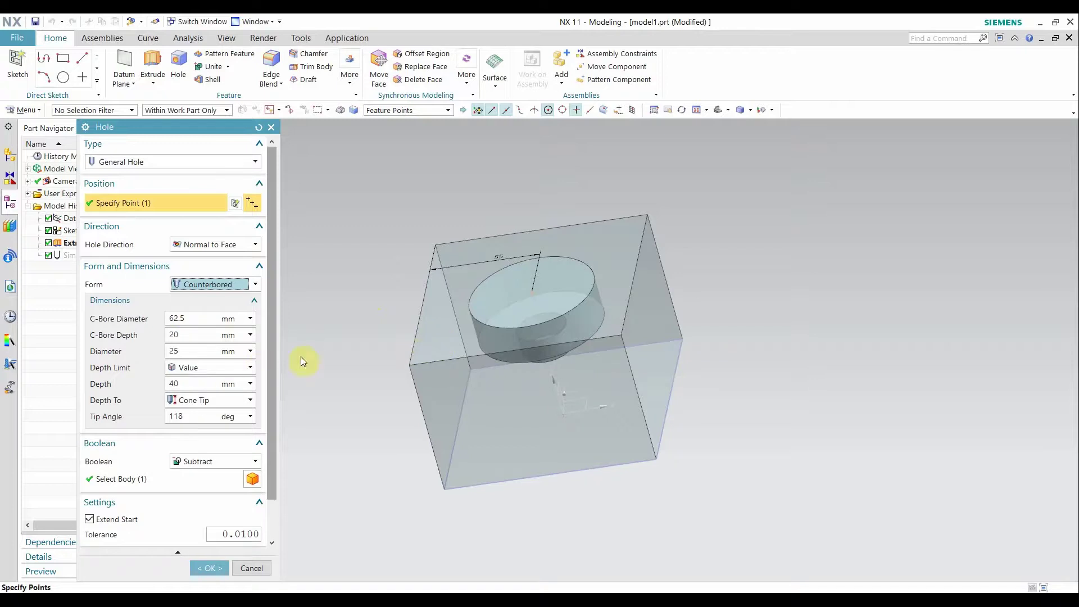
mouse_move(429, 320)
middle_mouse_down()
mouse_move(458, 306)
mouse_move(449, 314)
middle_mouse_up()
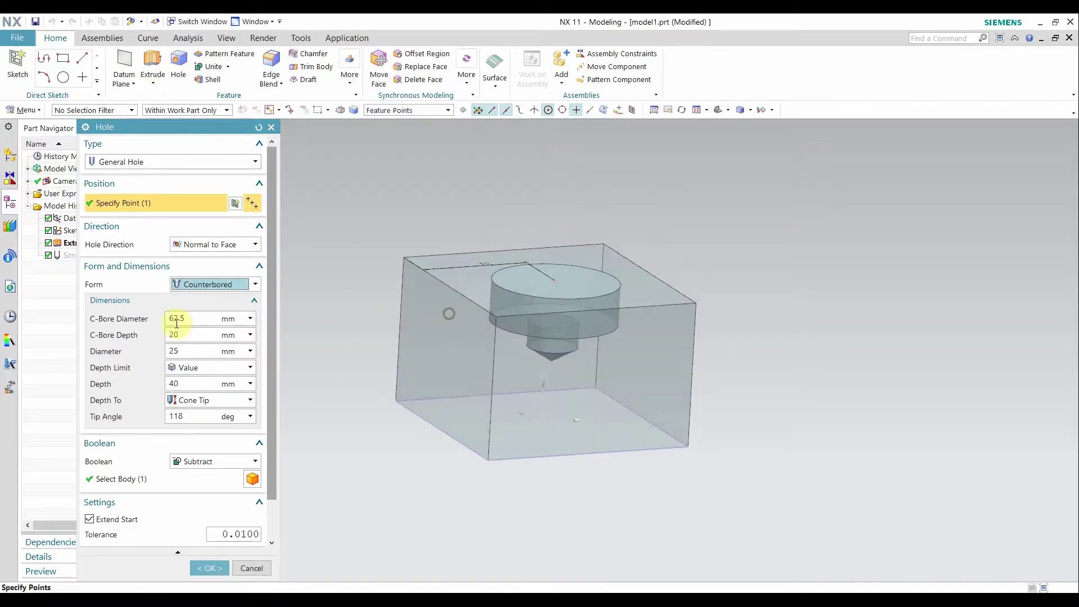
Step: Set the counterbore diameter to 55 mm and its depth to 10 mm, and temporarily show the resulting hole
left_click(207, 318)
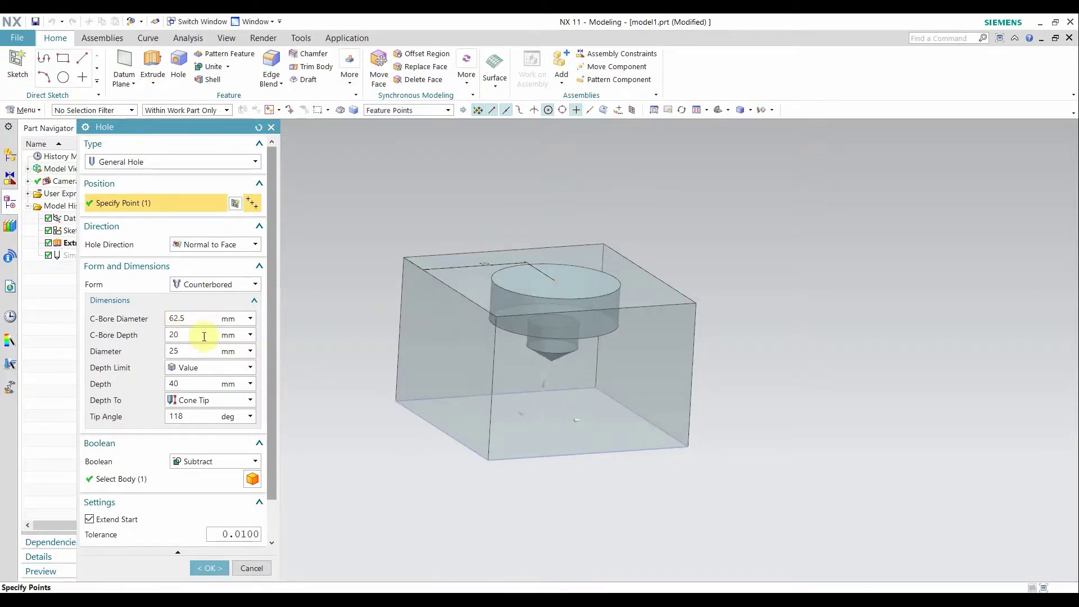
left_click(203, 335)
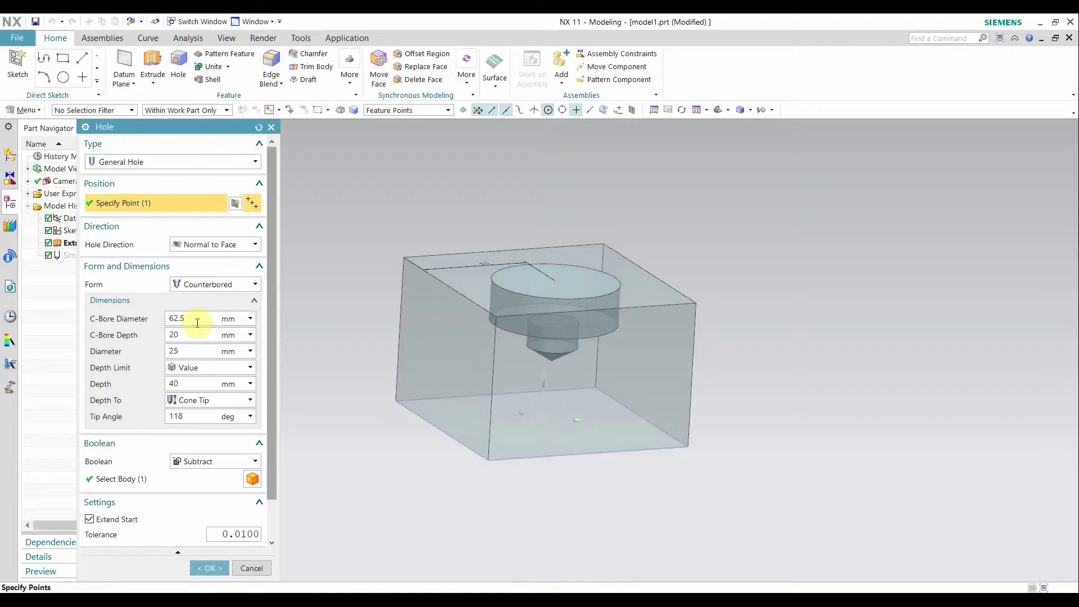
type("55")
key("Return")
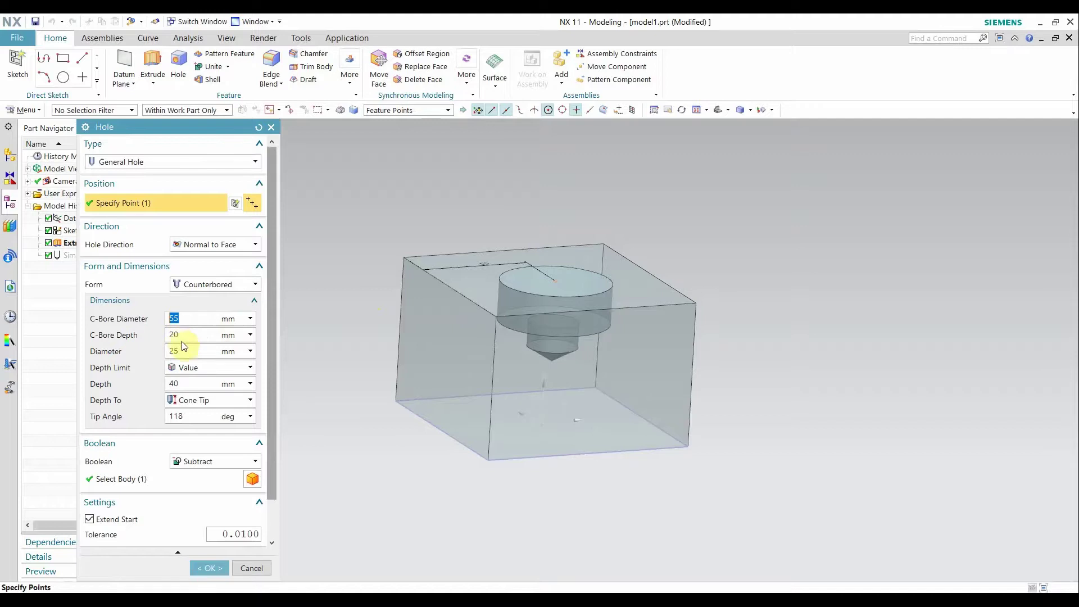
type("10")
key("Return")
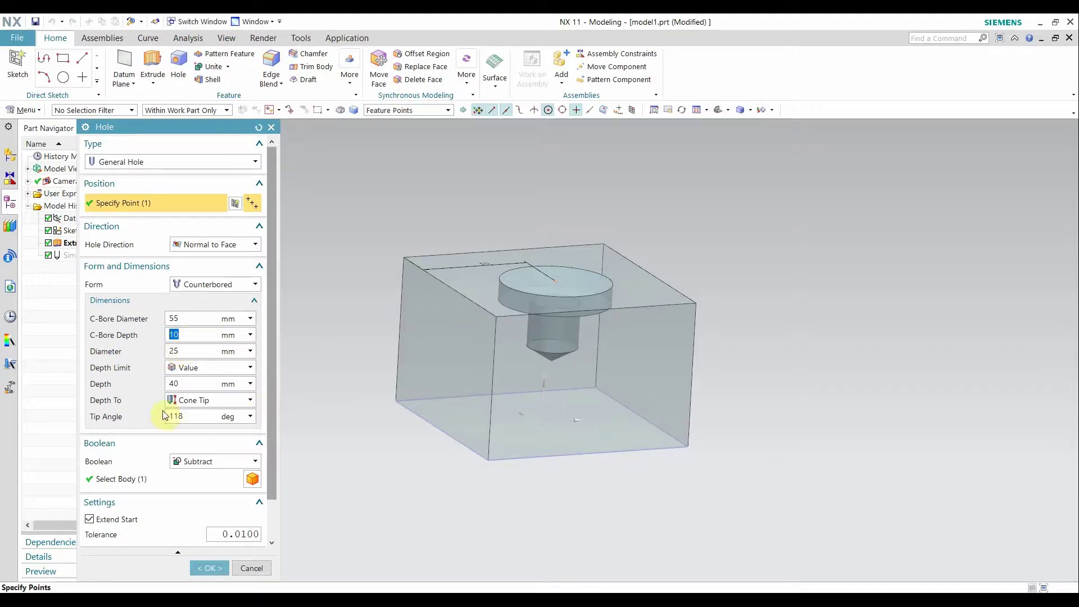
scroll(250, 540, "down", 2)
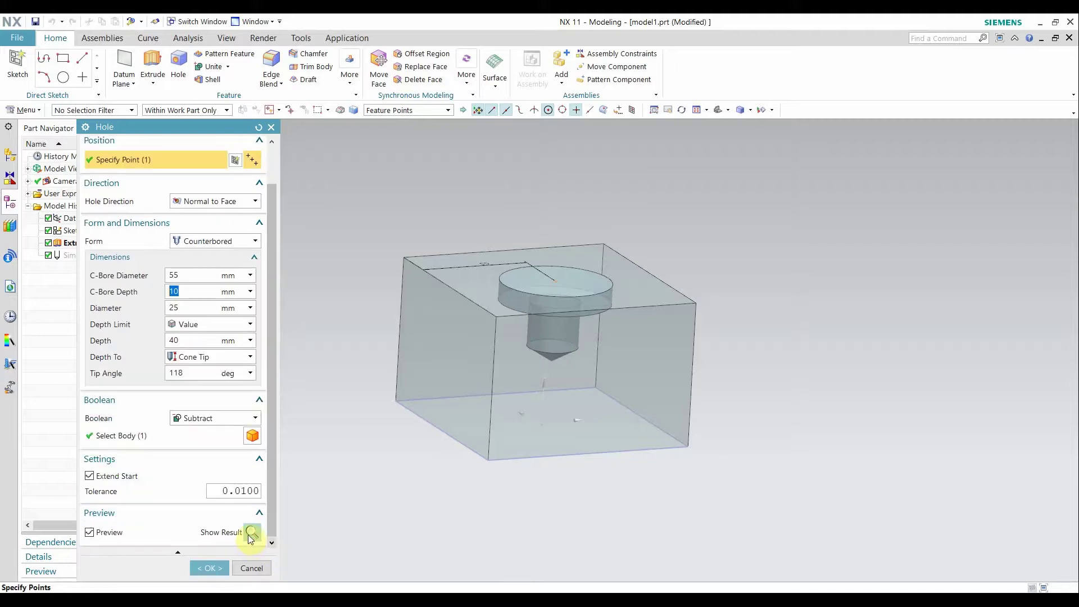
left_click(253, 532)
middle_click_drag(556, 459, 494, 458)
left_click(253, 532)
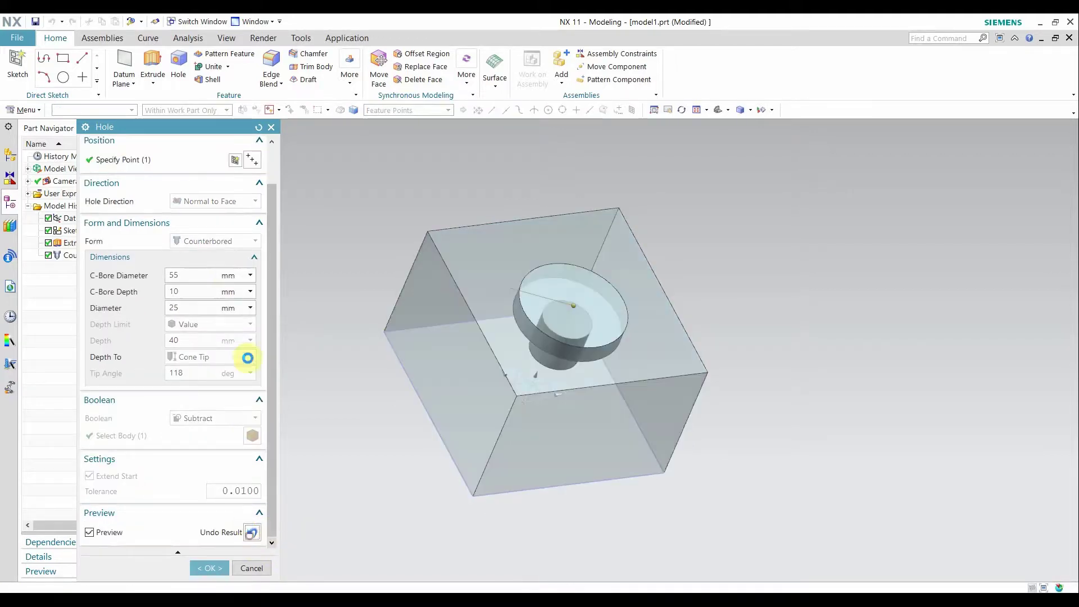
Step: Change the hole form to Countersunk with a 55 mm diameter and 100° angle, and temporarily show the result
left_click(208, 241)
left_click(200, 283)
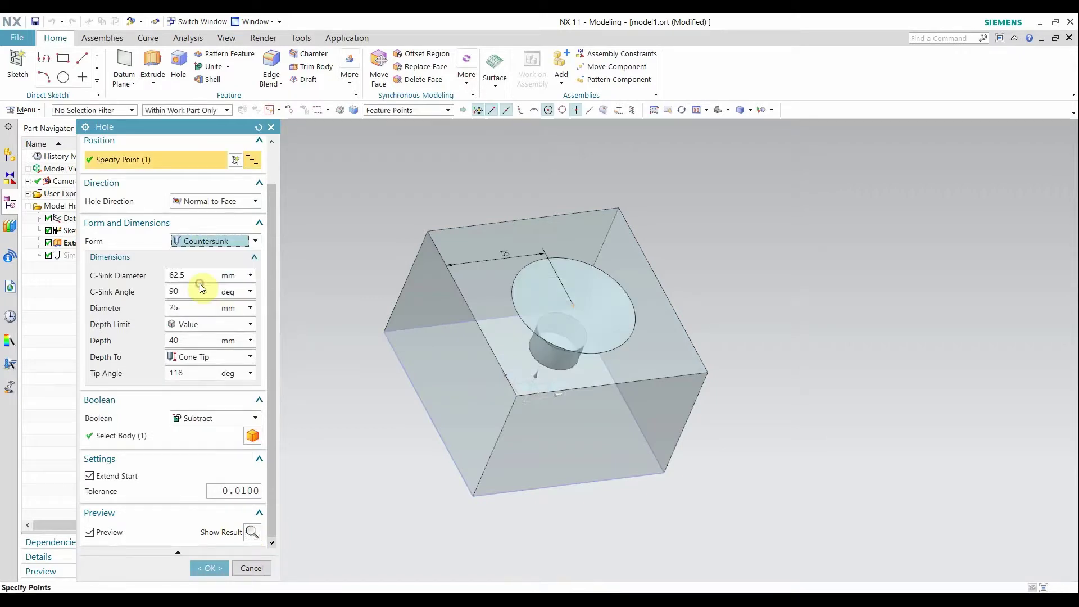
double_click(196, 277)
type("55")
key("Return")
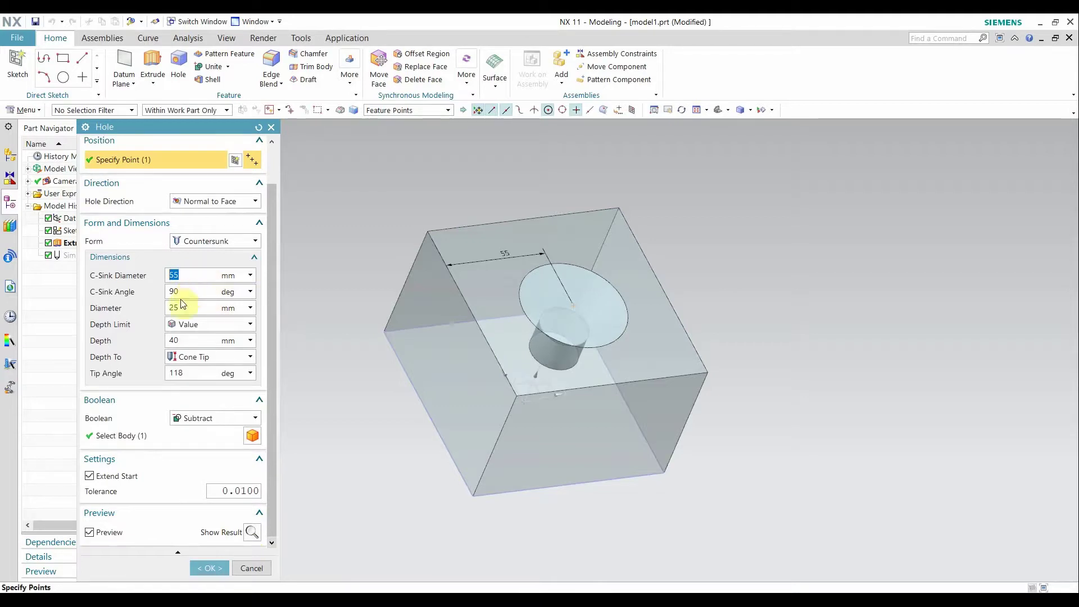
type("100")
key("Return")
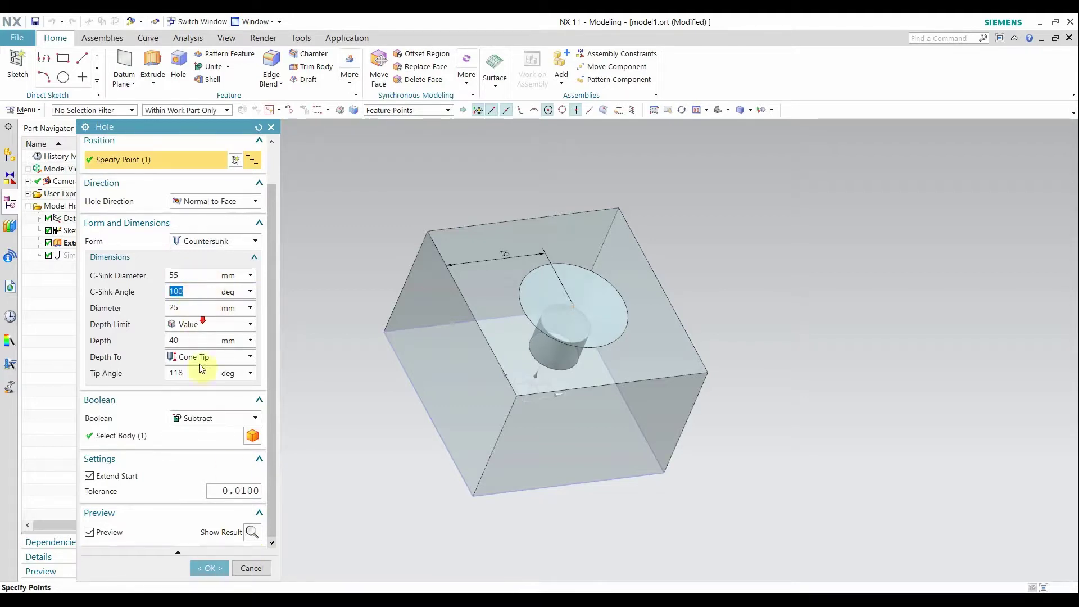
left_click(251, 531)
mouse_move(541, 506)
middle_mouse_down()
mouse_move(579, 470)
mouse_move(542, 494)
middle_mouse_up()
left_click(252, 532)
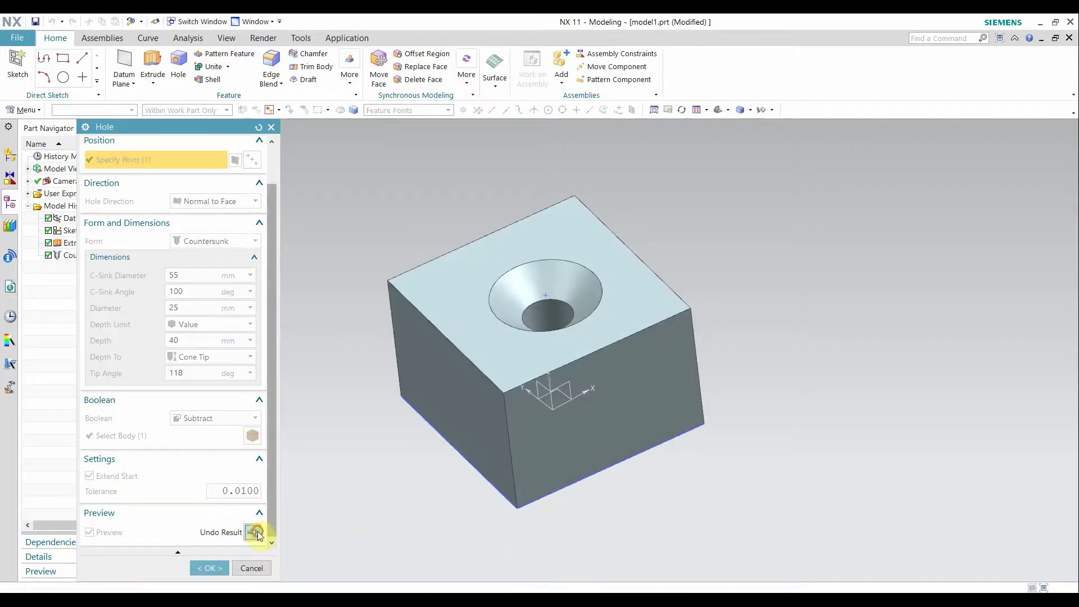
Step: Try the Tapered form for the hole, and change the hole type to Drill Size Hole
left_click(212, 241)
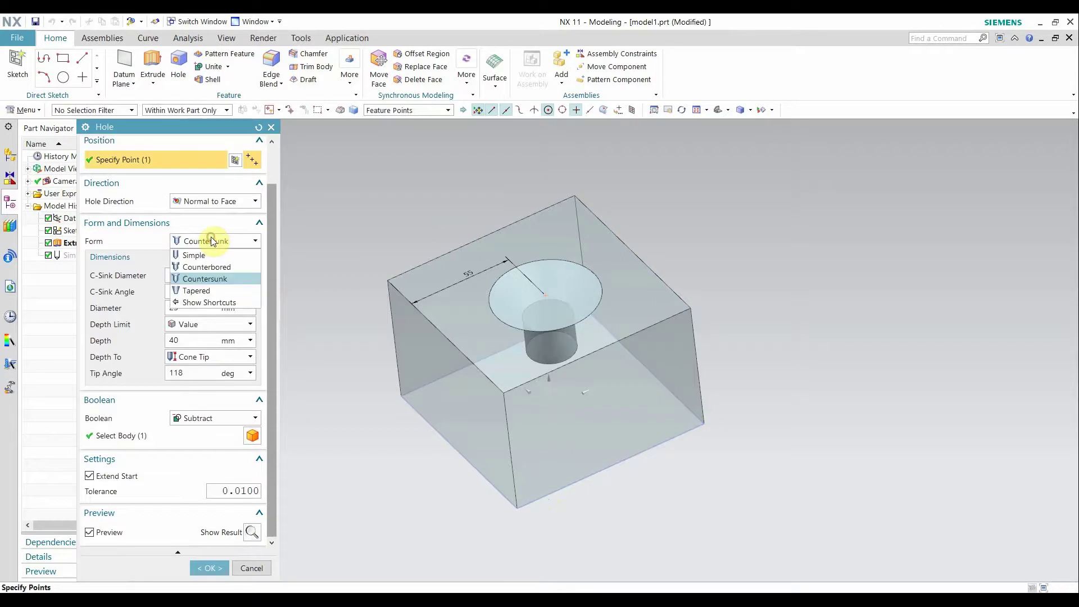
left_click(205, 287)
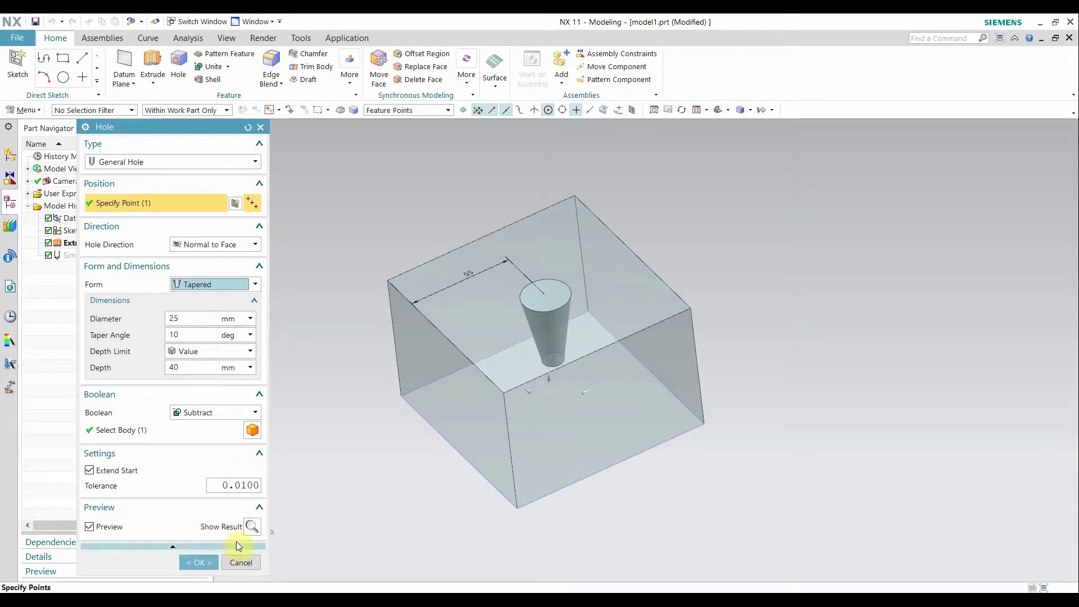
left_click(171, 162)
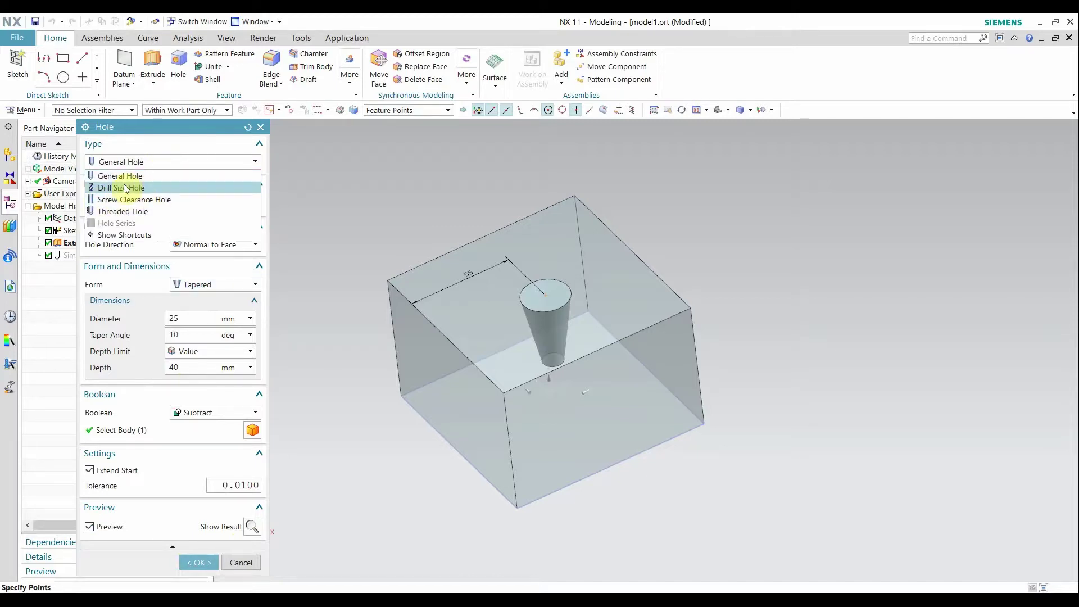
left_click(163, 189)
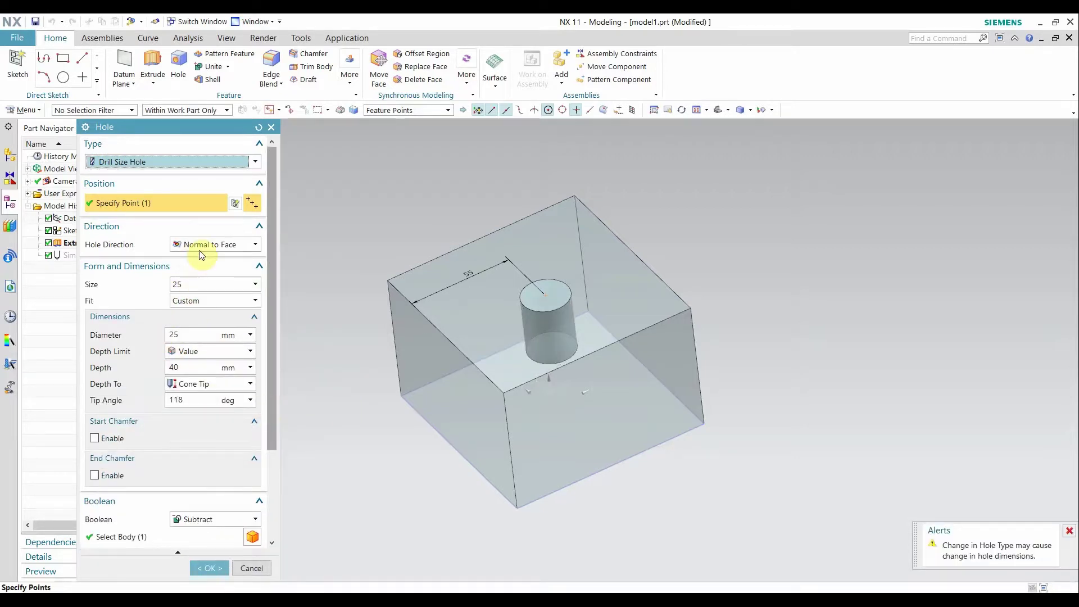
Step: Switch the drill hole standard to ANSI and look through the available drill sizes
left_click(200, 284)
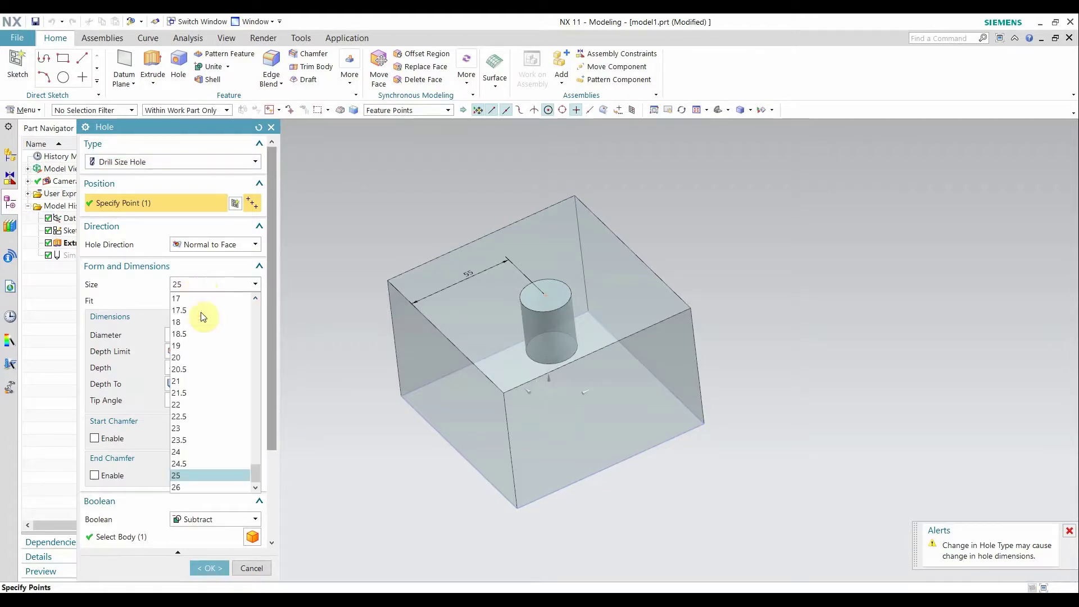
left_click(140, 243)
scroll(207, 450, "down", 3)
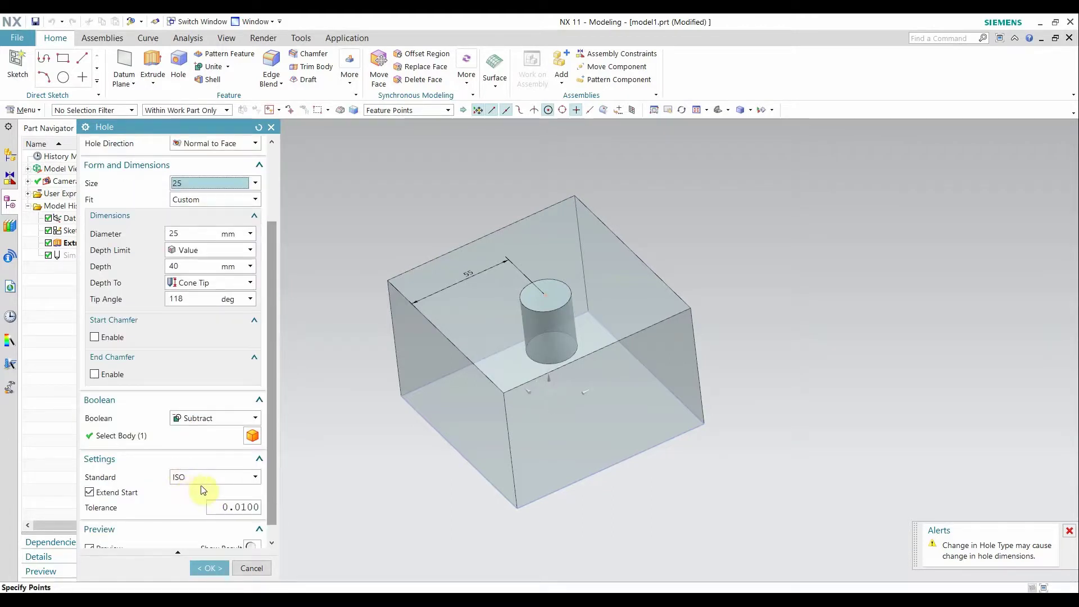
left_click(188, 477)
left_click(175, 501)
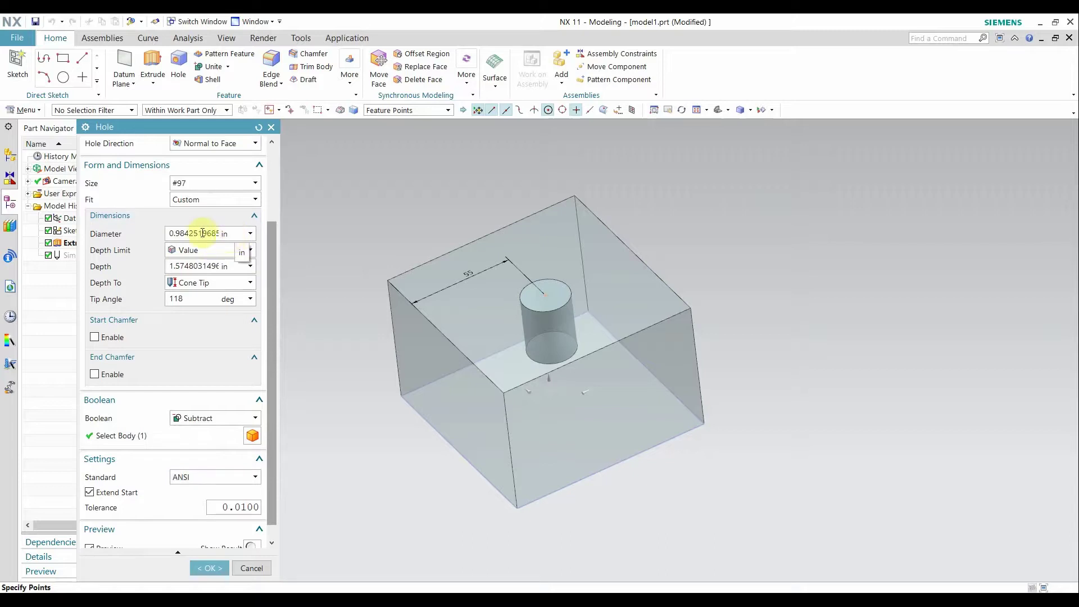
left_click(201, 182)
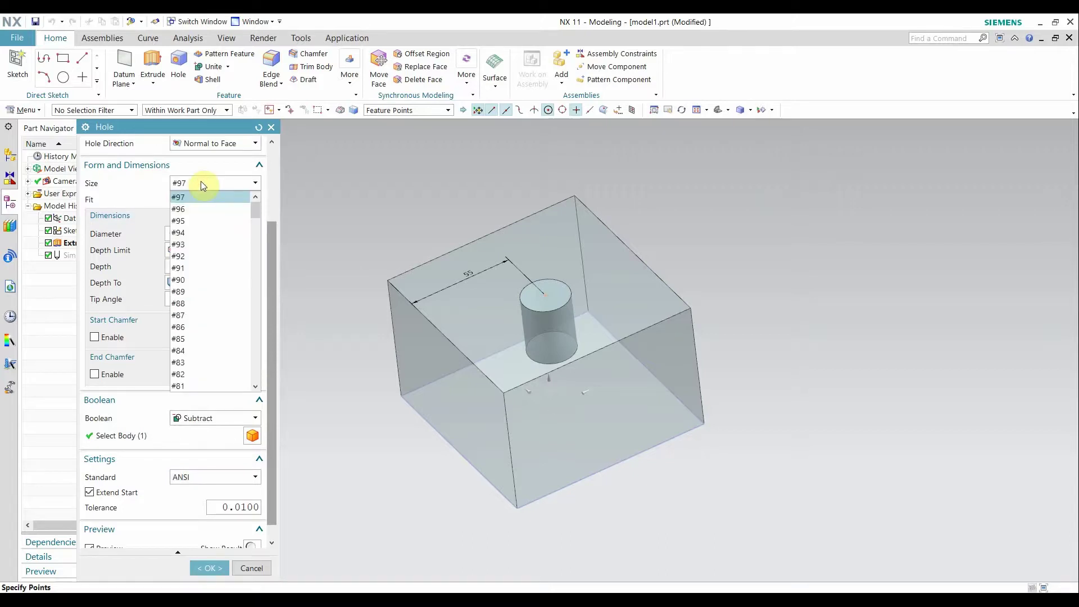
scroll(209, 281, "down", 2)
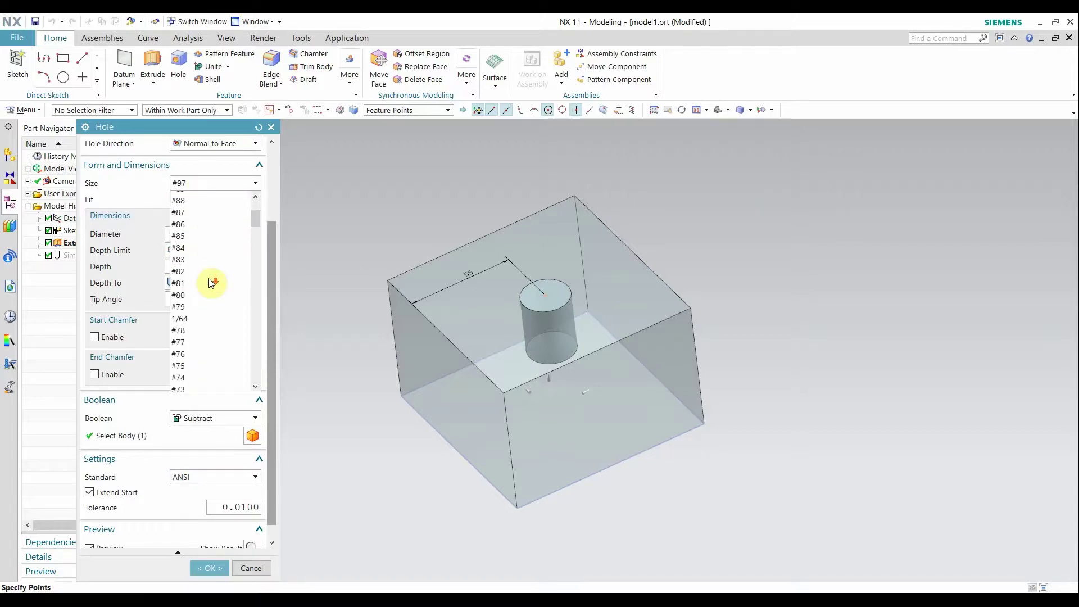
left_click(119, 178)
Step: Switch the drill hole standard back to ISO and choose the 7.5 drill size
left_click(186, 476)
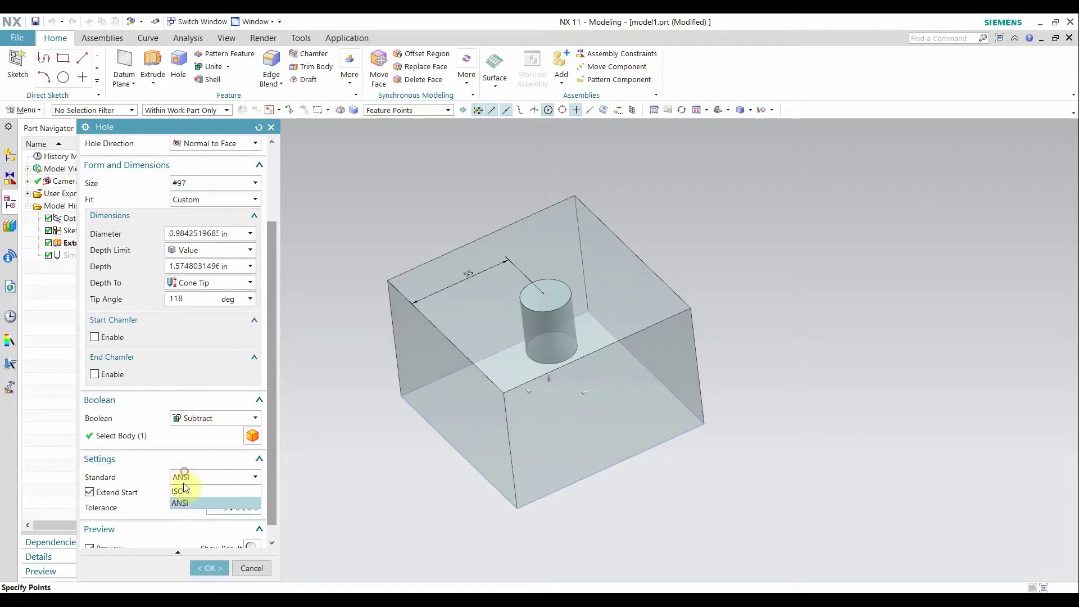
left_click(182, 492)
left_click(174, 182)
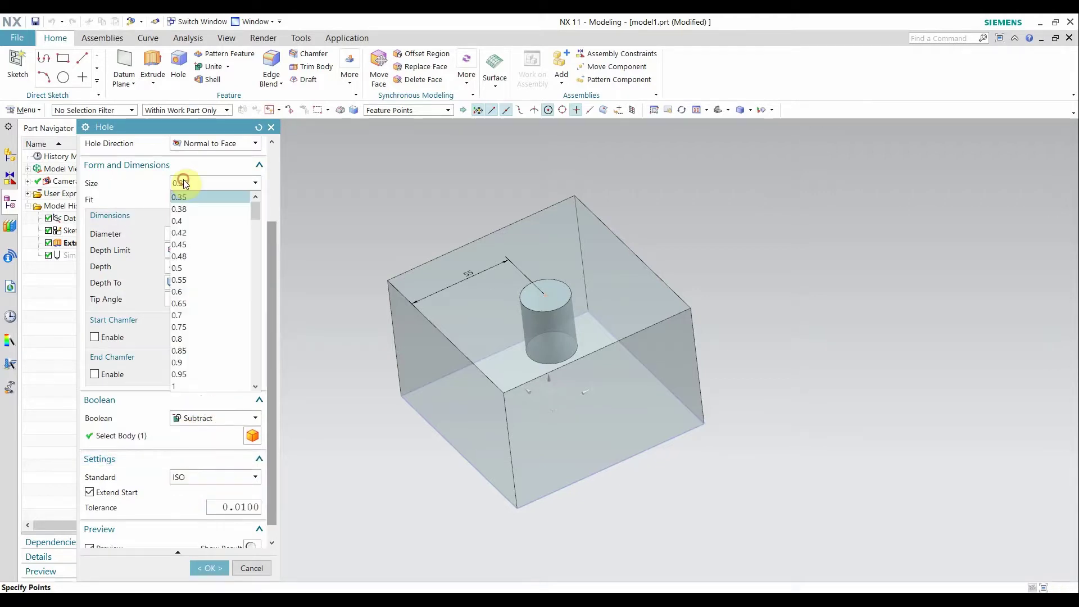
scroll(180, 346, "down", 12)
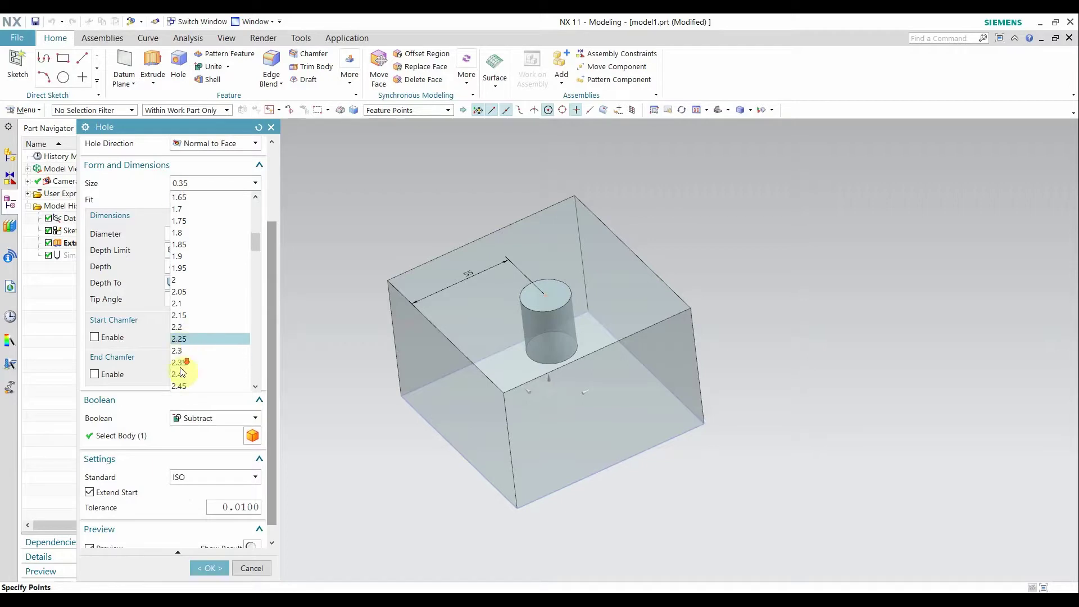
scroll(191, 360, "down", 12)
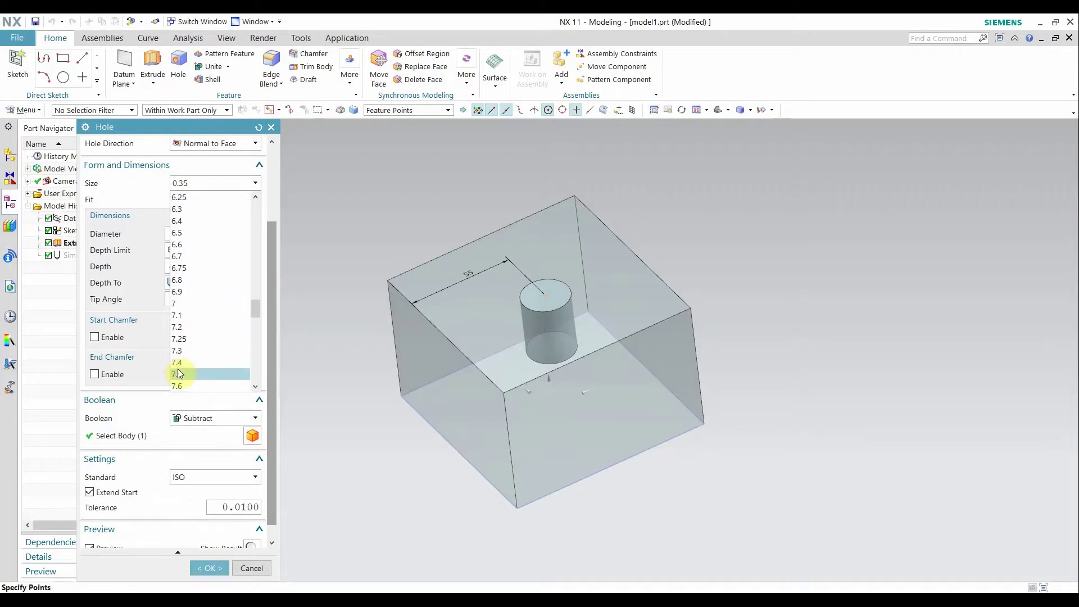
left_click(177, 369)
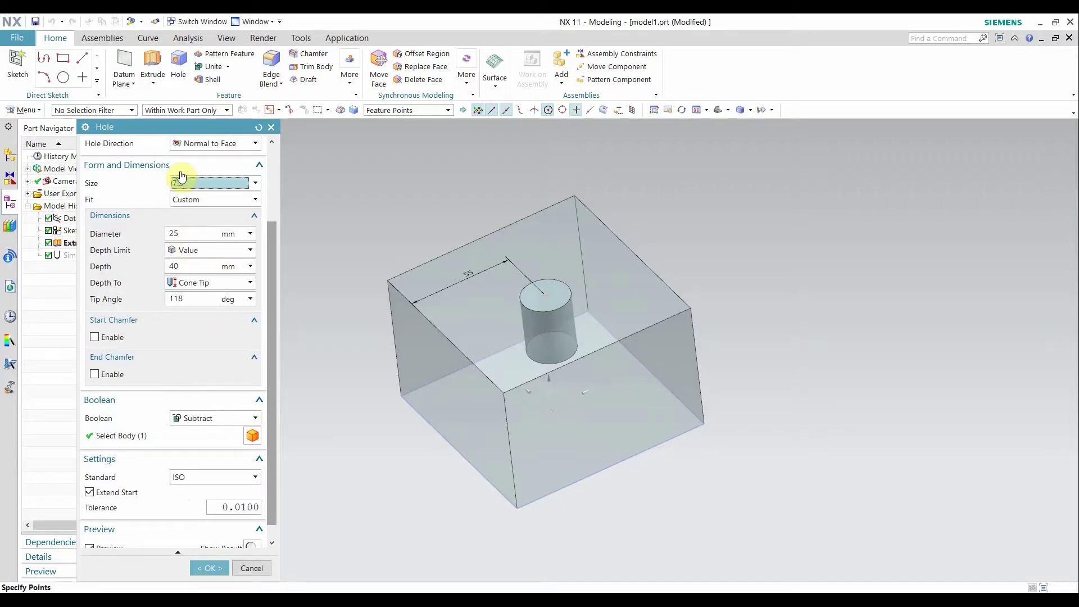
Step: Set the drill hole's fit to Exact and enable both its start and end chamfers
left_click(194, 199)
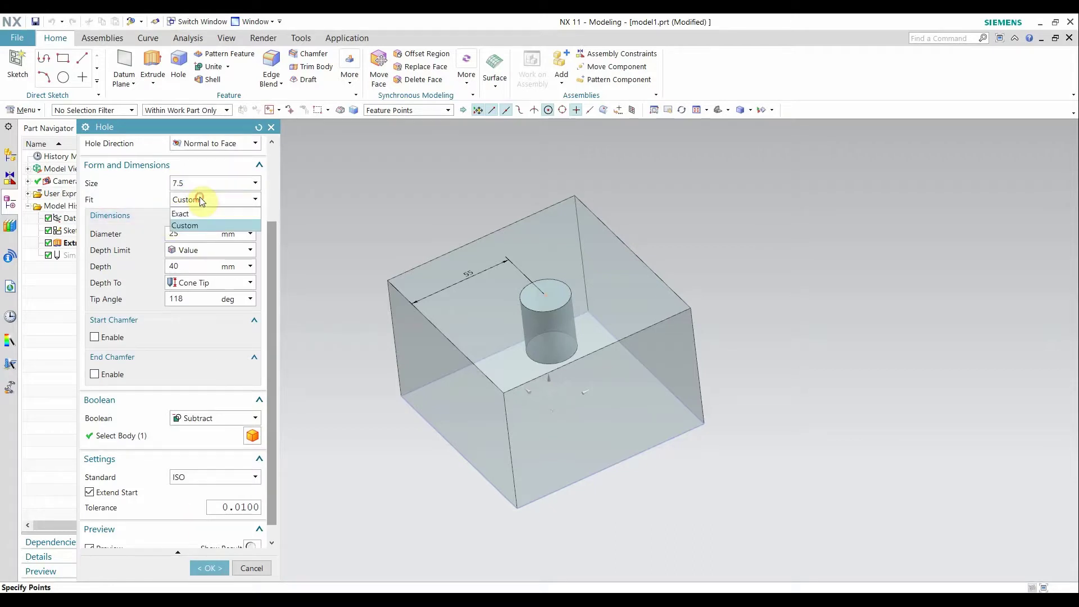
left_click(181, 213)
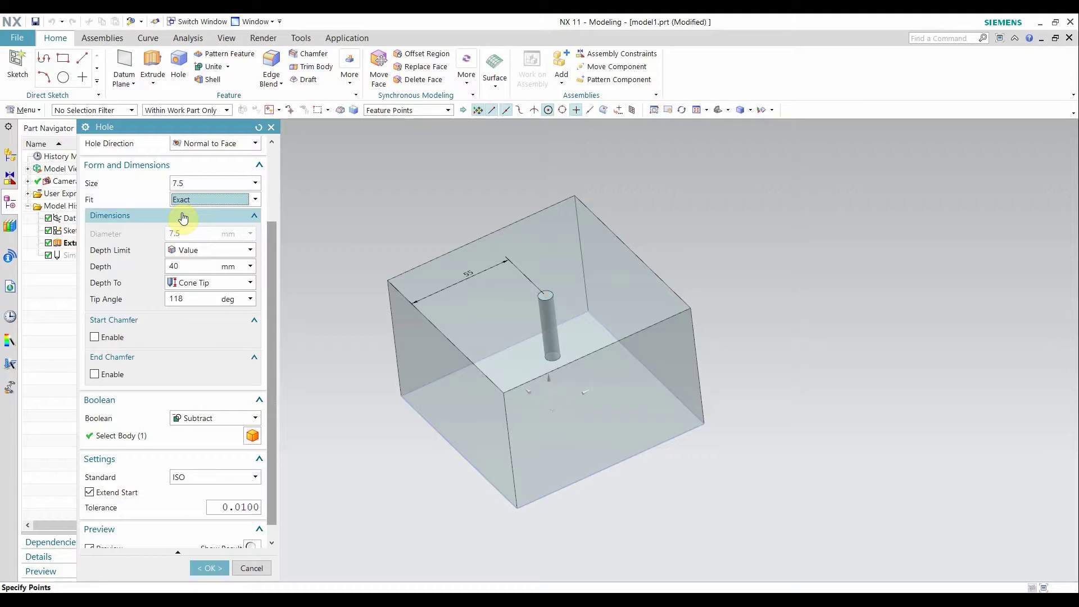
left_click(95, 340)
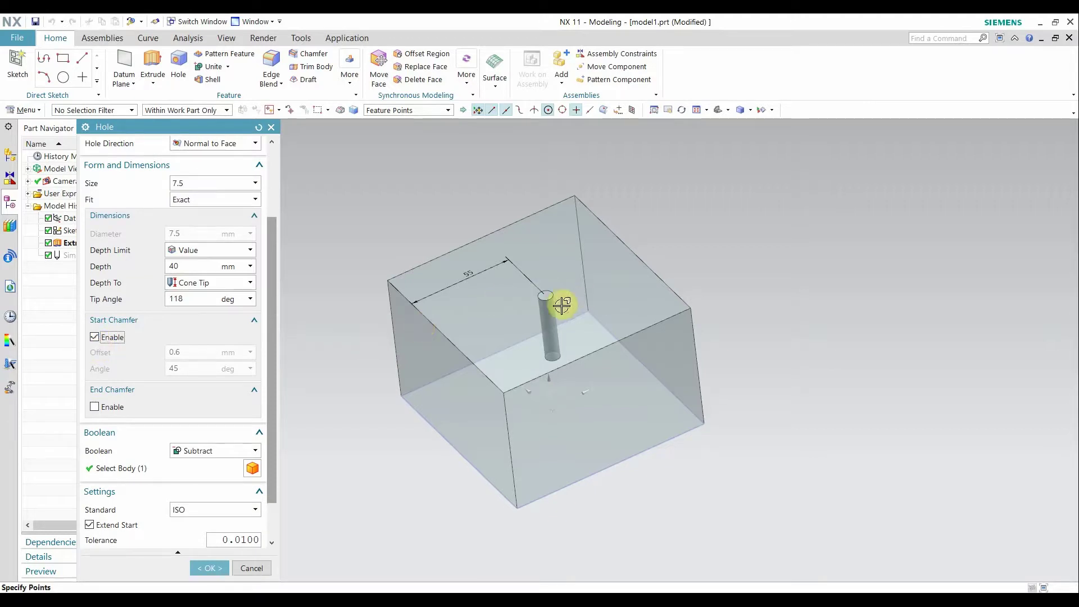
left_click(95, 408)
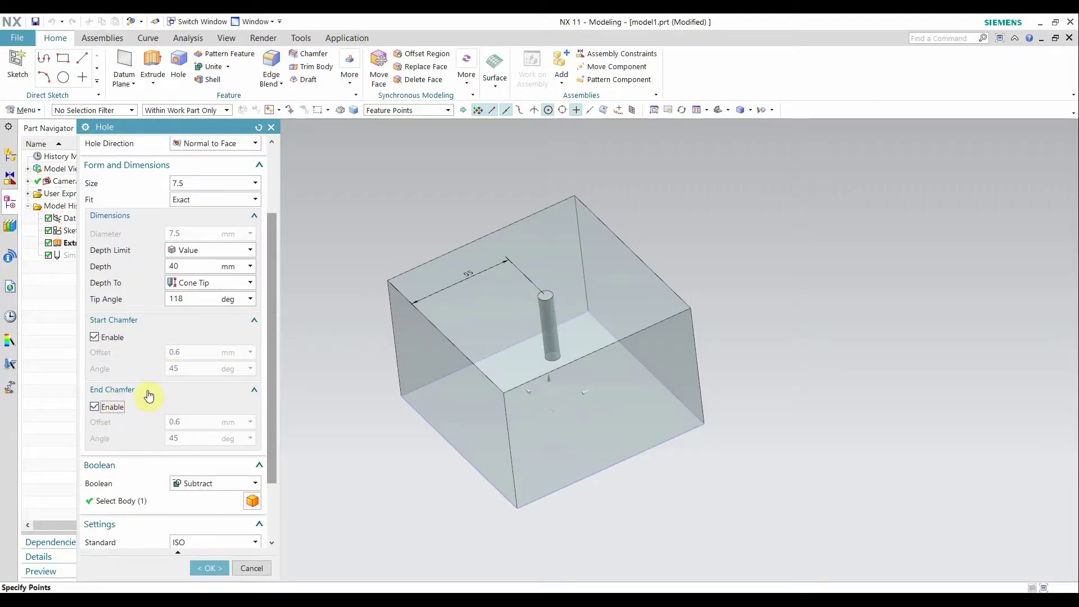
Step: Change the drill size to 25 and temporarily show the resulting chamfered hole on the block
left_click(194, 186)
scroll(200, 321, "down", 6)
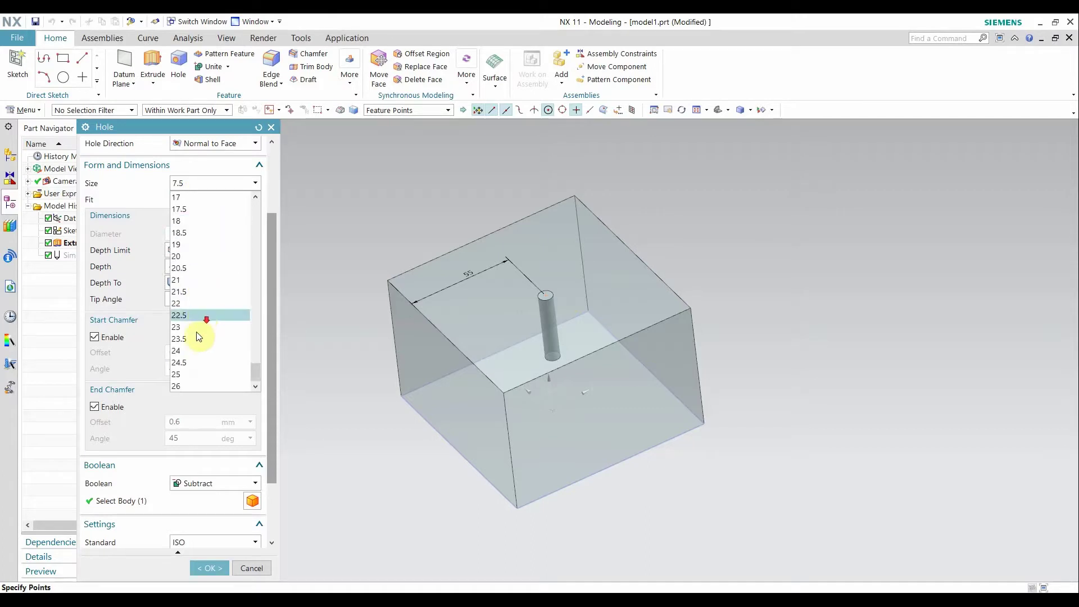
left_click(179, 374)
scroll(524, 317, "up", 3)
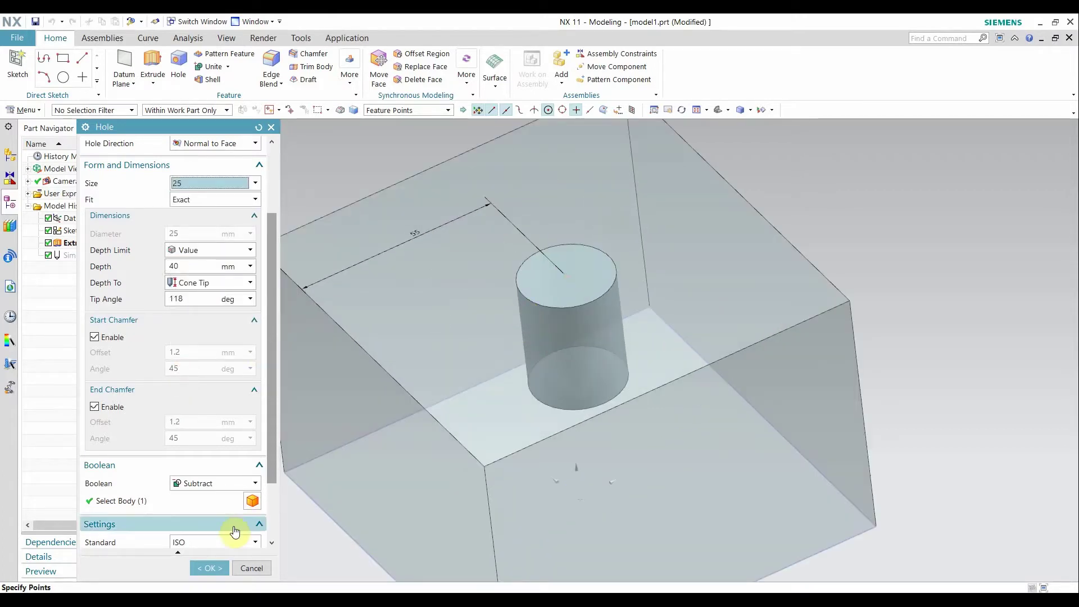
scroll(225, 494, "down", 5)
left_click(259, 538)
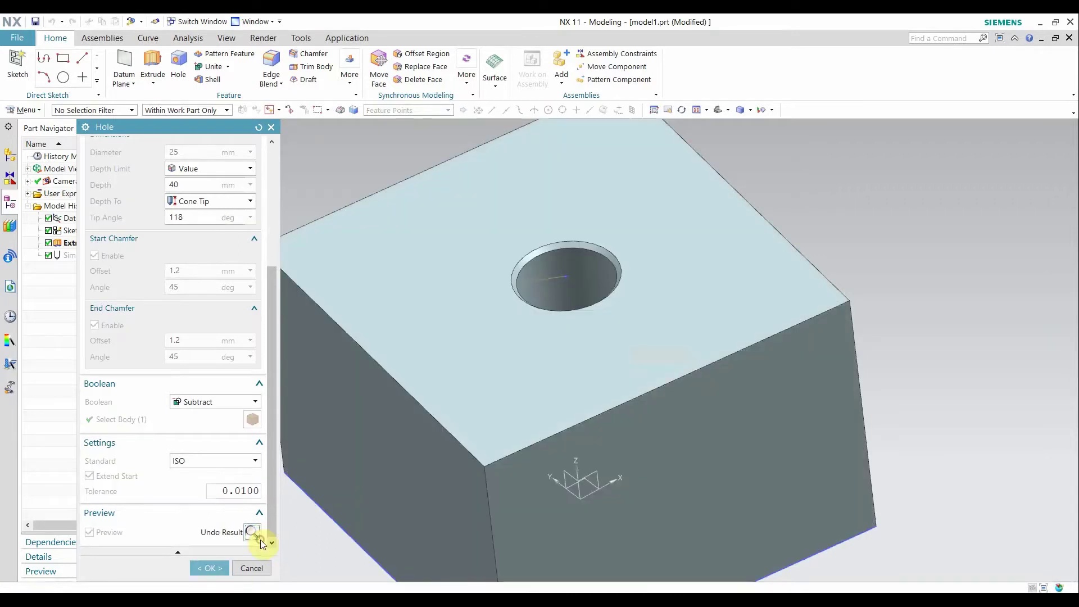
scroll(519, 259, "up", 3)
middle_click_drag(542, 298, 448, 337)
scroll(561, 331, "down", 4)
scroll(561, 332, "down", 2)
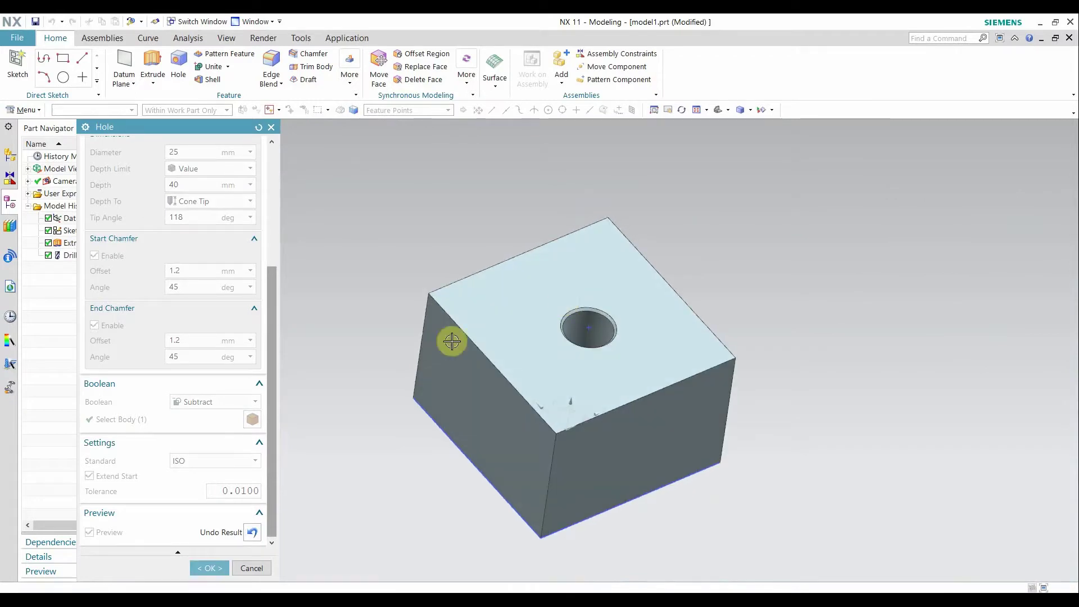
left_click(247, 534)
Step: Set the drill hole's fit to Custom so its diameter and chamfer values can be edited
scroll(220, 214, "up", 3)
left_click(200, 183)
left_click(191, 214)
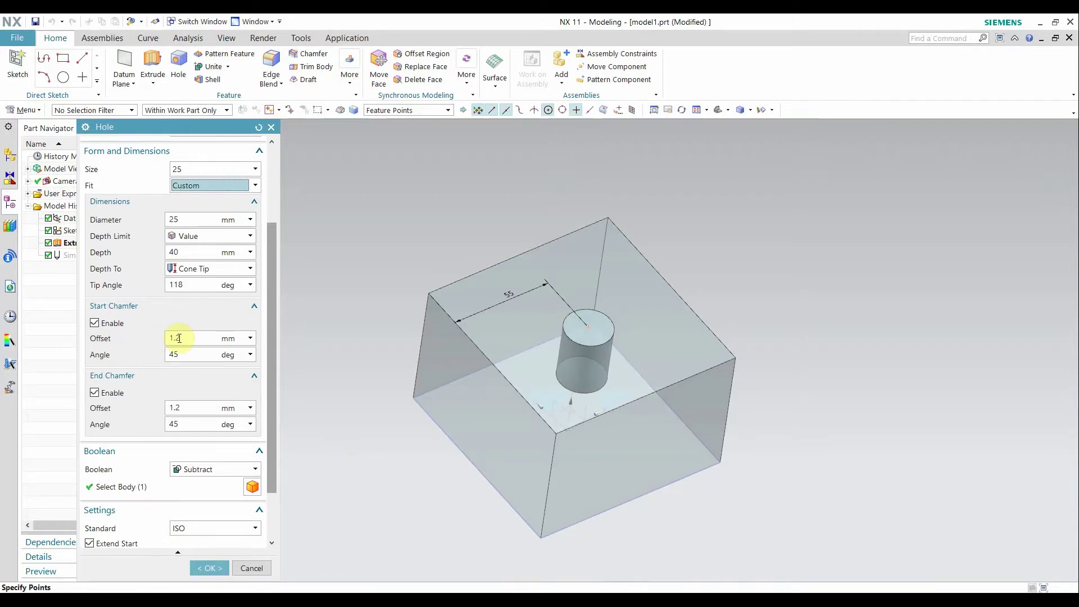
Step: Change the hole type to Screw Clearance Hole and look through its screw type, screw size and fit options
scroll(170, 388, "up", 3)
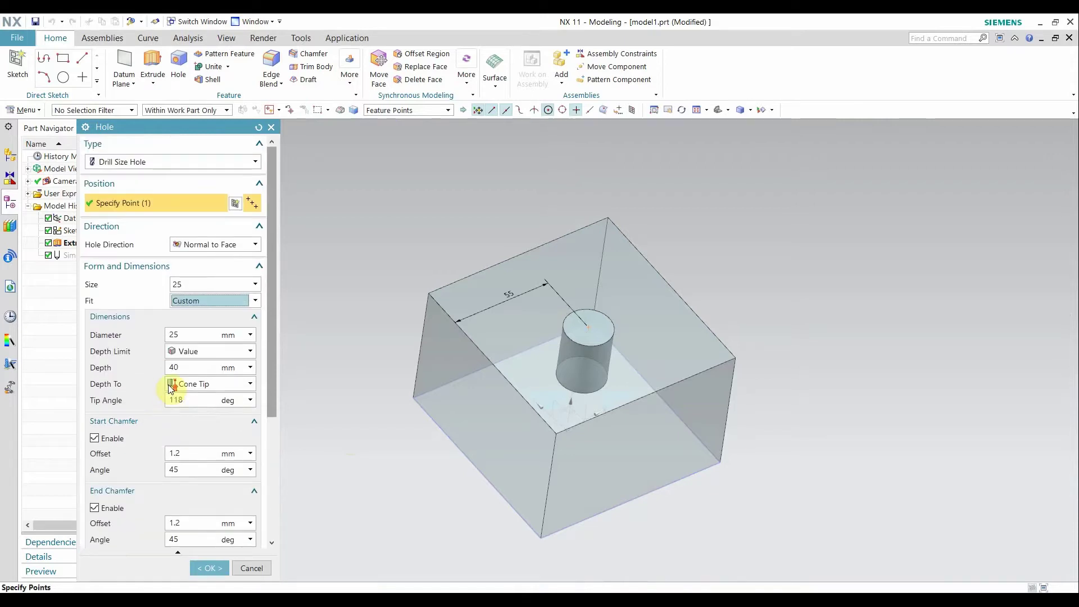
left_click(139, 163)
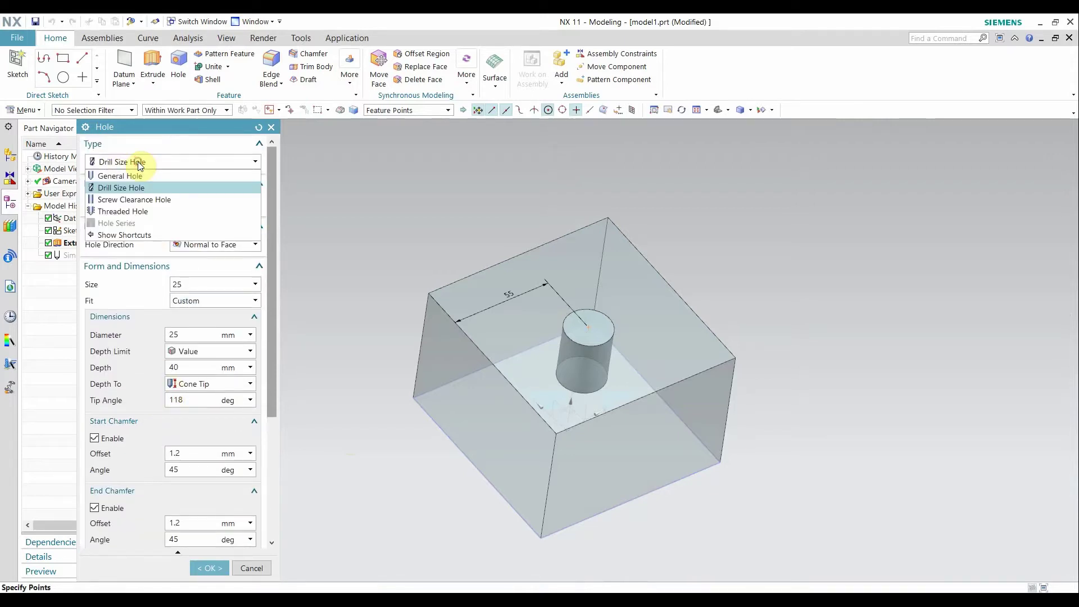
left_click(130, 201)
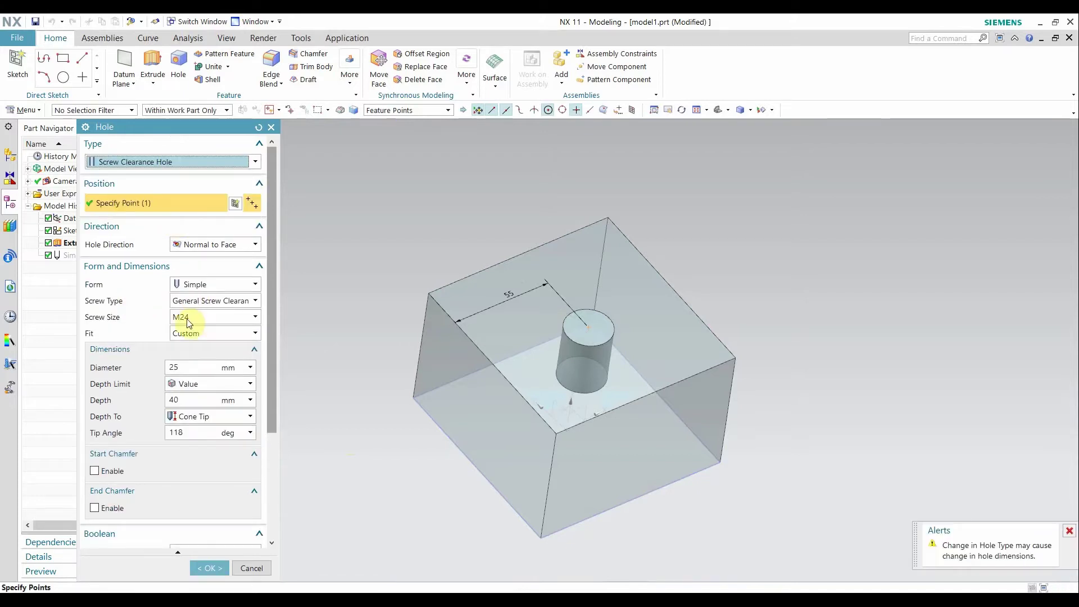
left_click(213, 301)
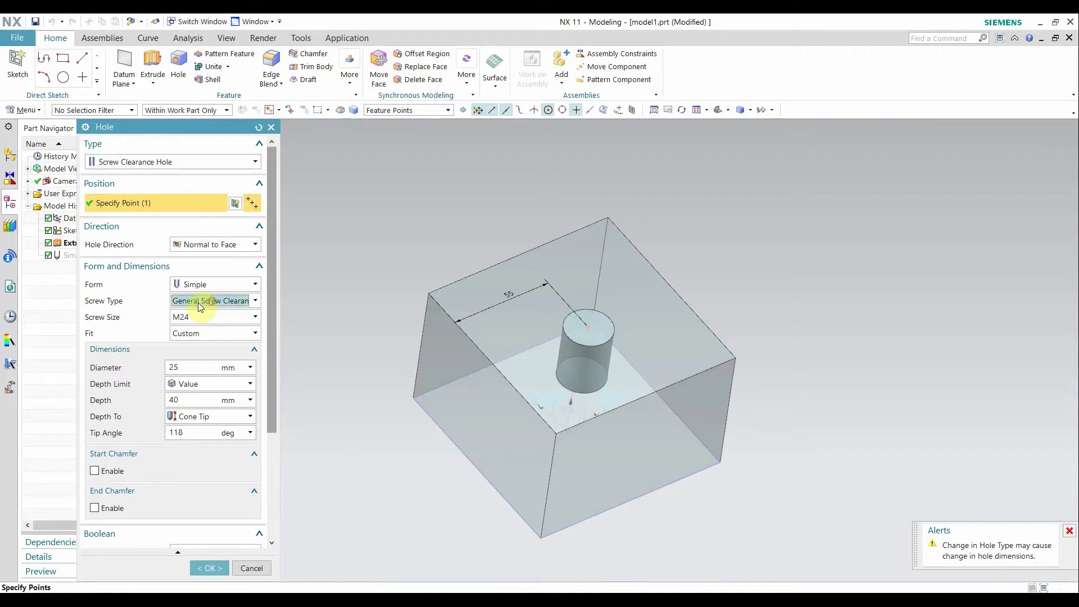
left_click(198, 317)
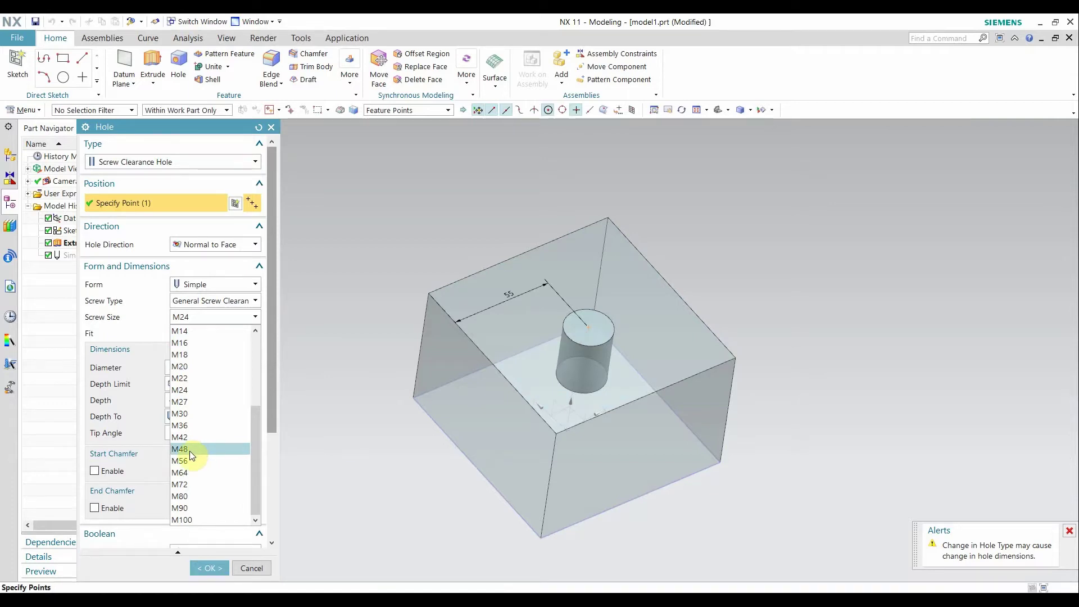
left_click(123, 309)
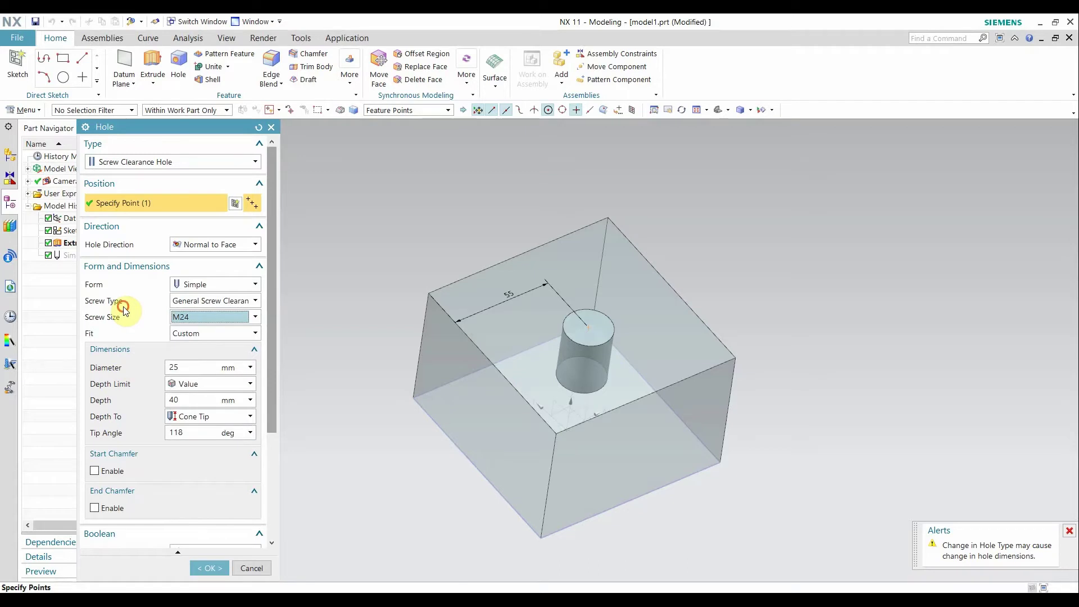
left_click(190, 336)
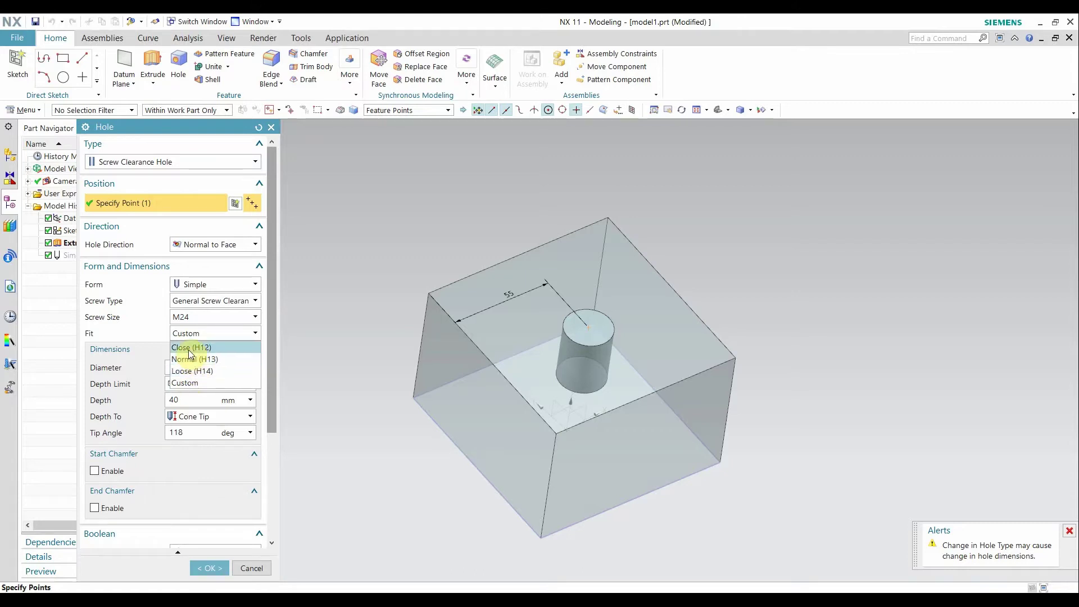
left_click(152, 341)
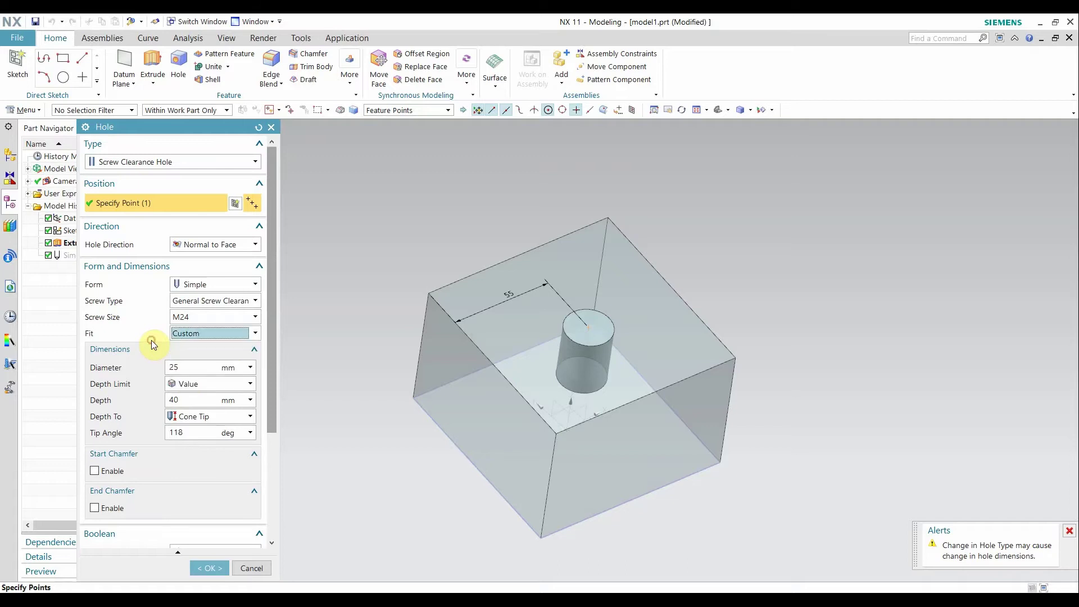
Step: Enable the screw clearance hole's start chamfer, and review the available hole forms and remaining settings
left_click(99, 472)
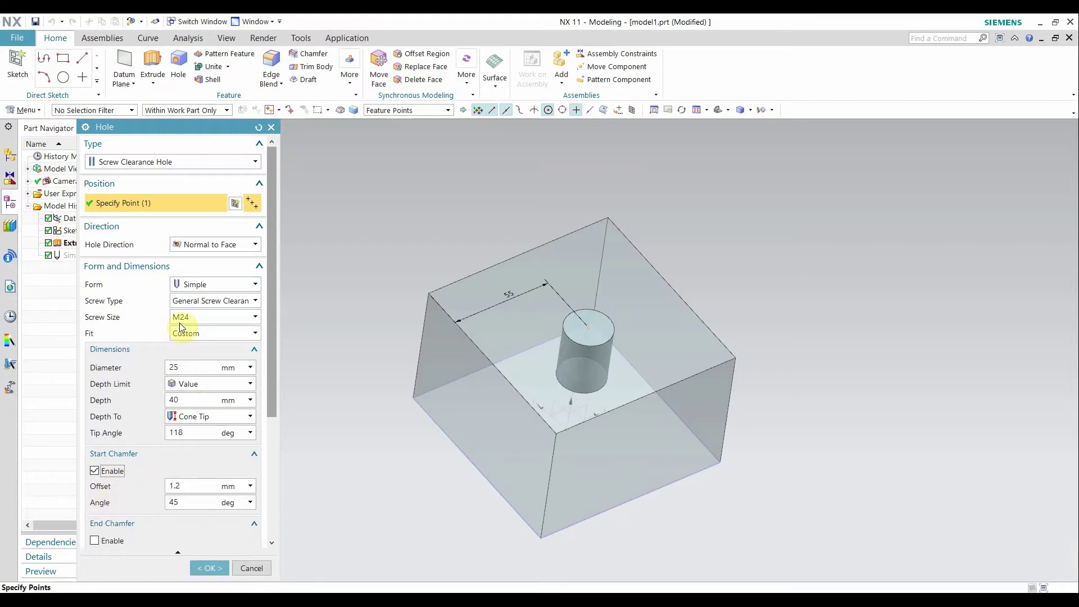
left_click(204, 285)
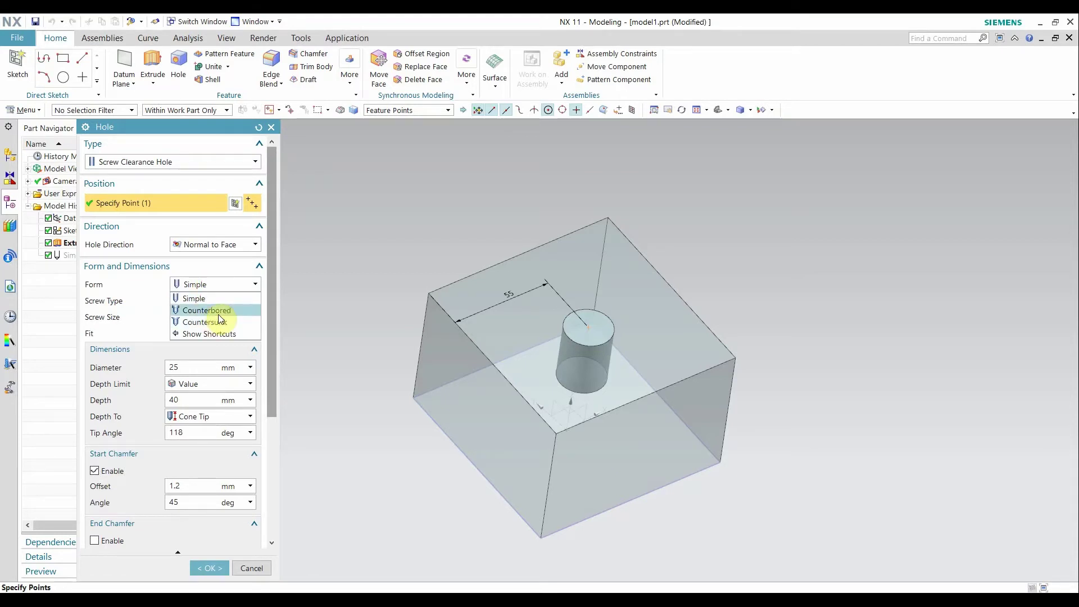
left_click(135, 284)
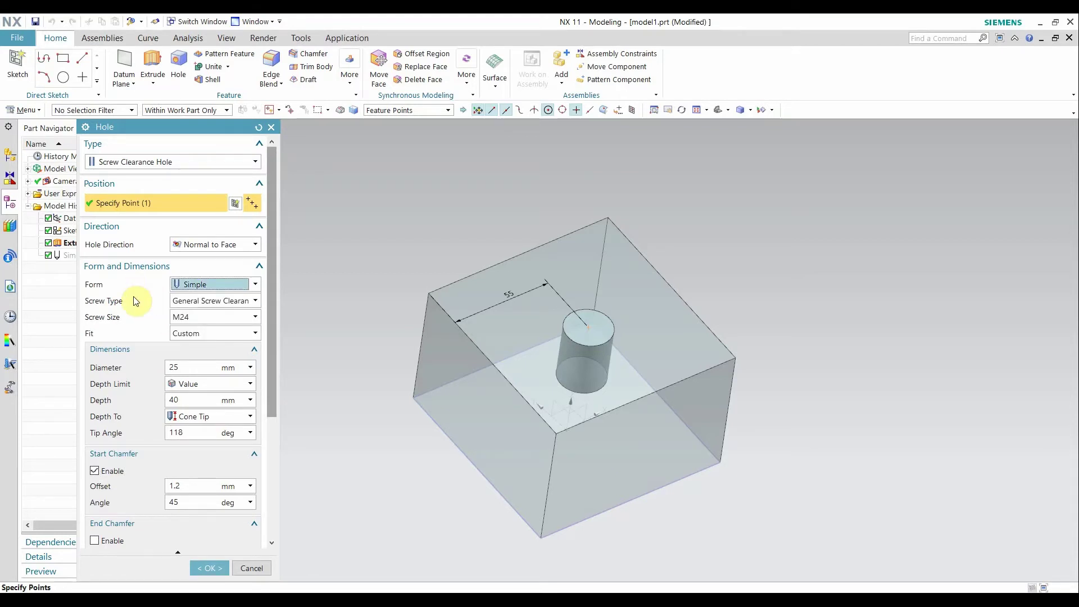
scroll(132, 320, "down", 3)
scroll(130, 326, "down", 3)
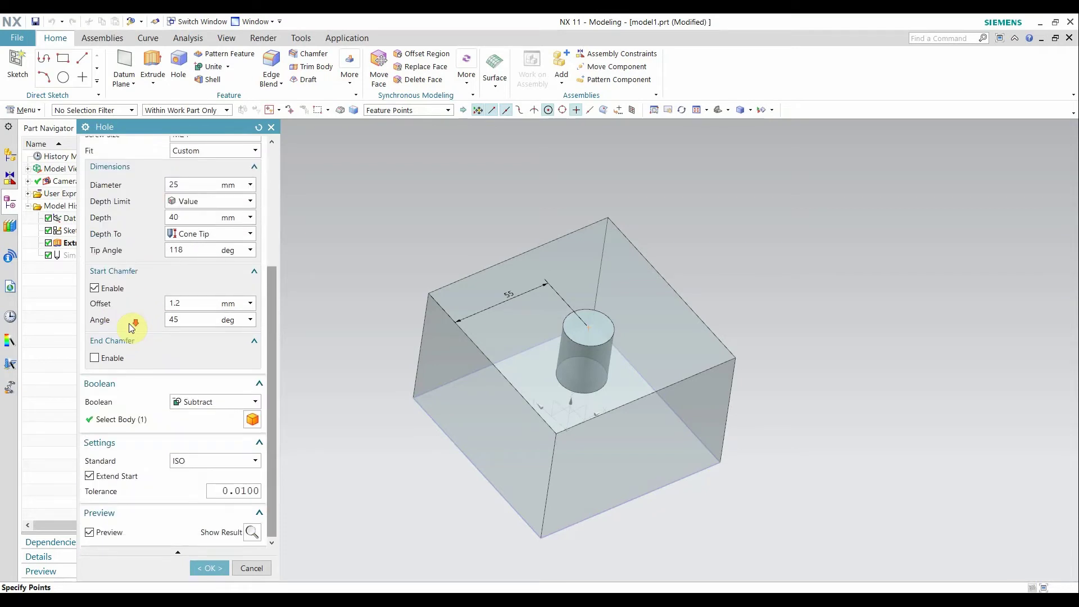
scroll(130, 326, "up", 4)
scroll(131, 328, "up", 2)
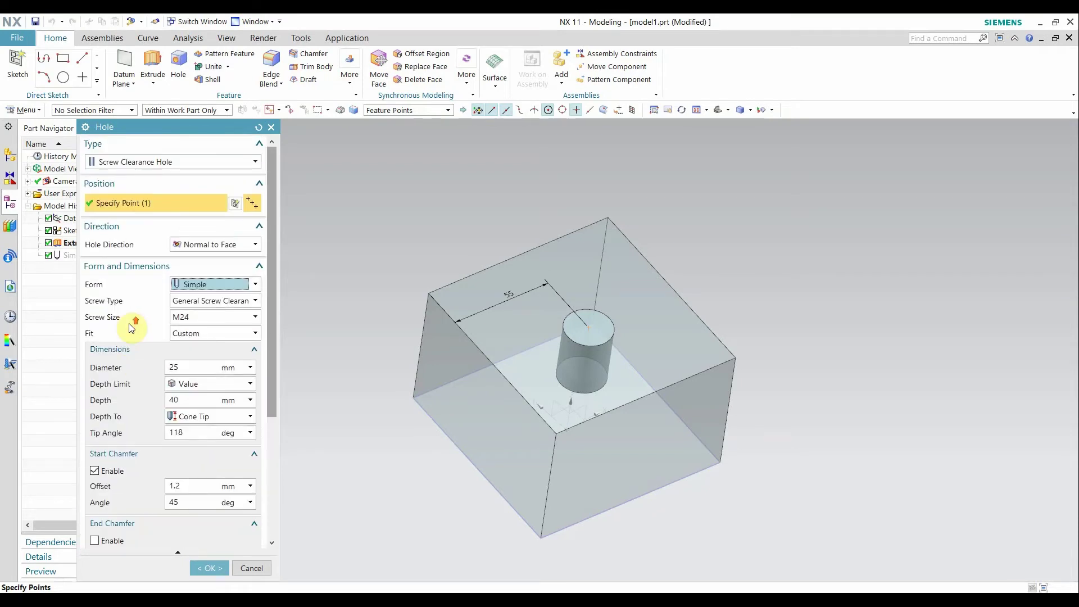
Step: Change the hole type to Threaded Hole and look through the available thread sizes
left_click(170, 163)
left_click(137, 211)
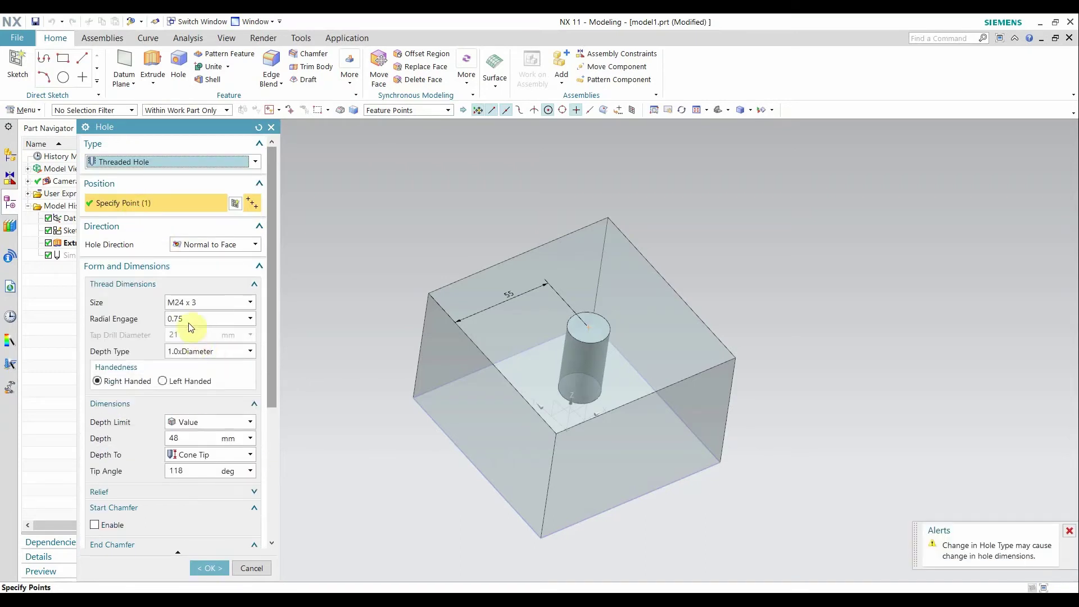
left_click(187, 304)
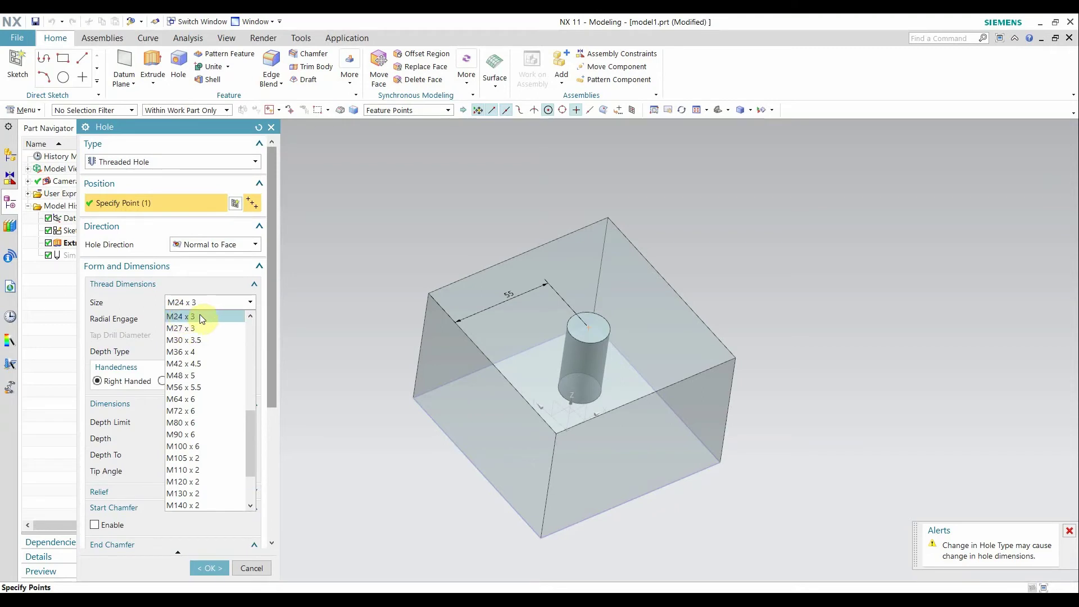
left_click(147, 278)
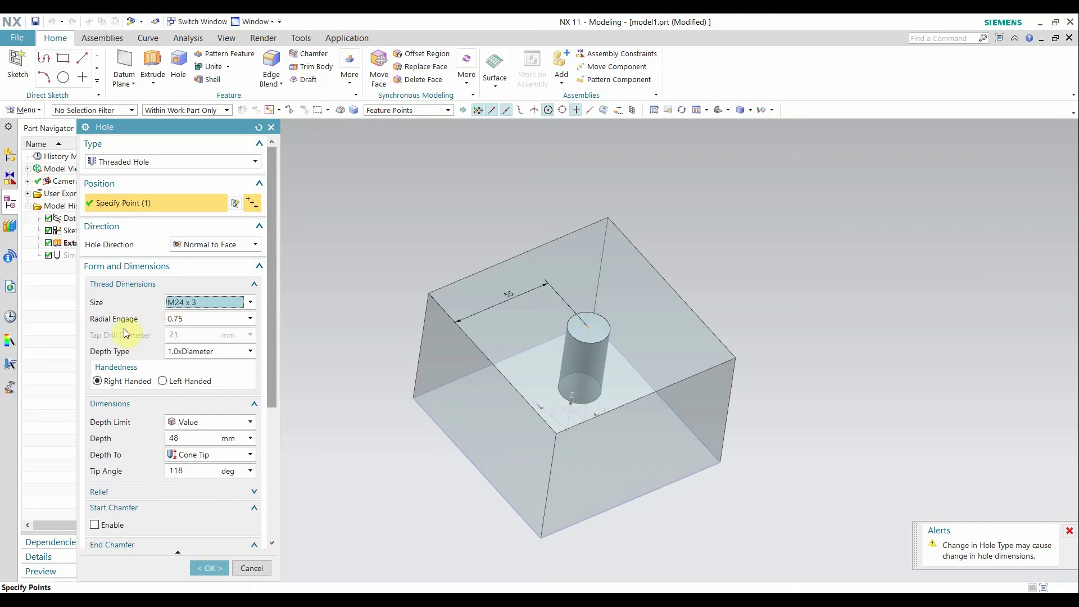
Step: Review the threaded hole's depth types, handedness and chamfer options, and leave the hole edit without applying the changes
left_click(212, 350)
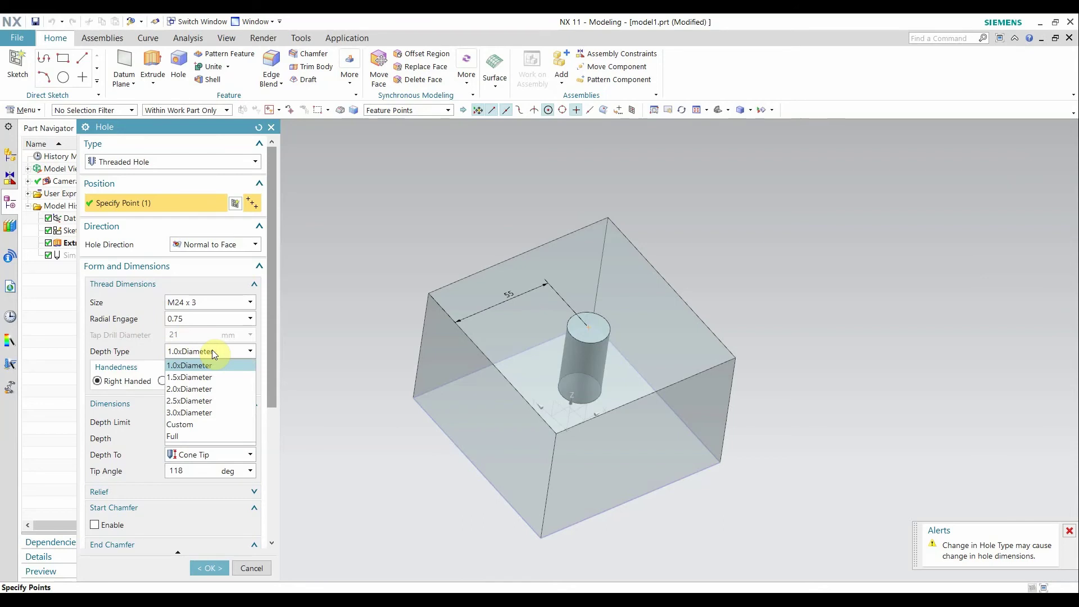
left_click(213, 352)
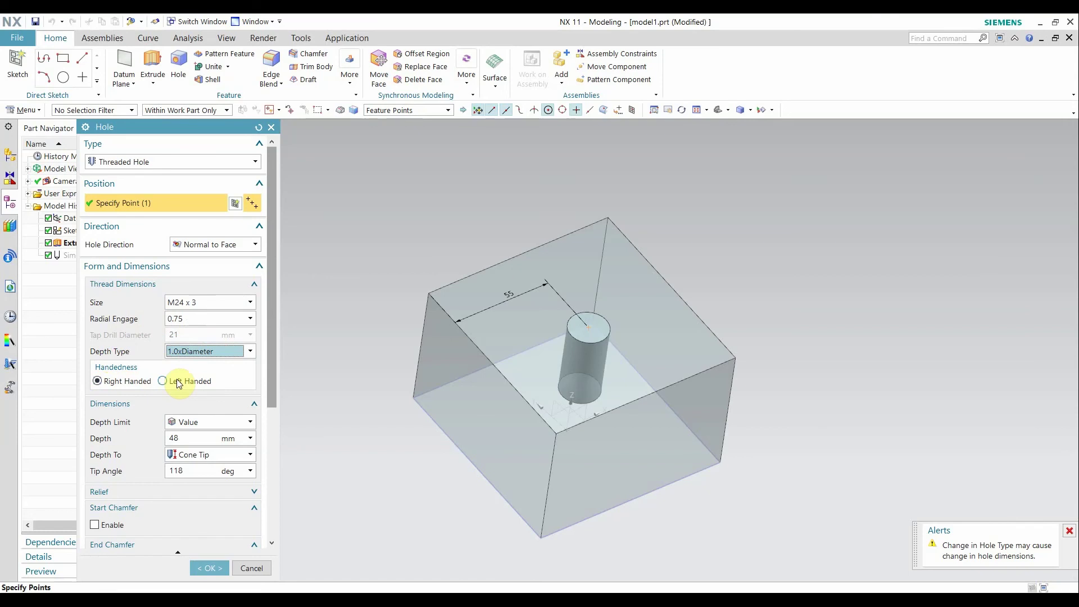
scroll(177, 379, "down", 3)
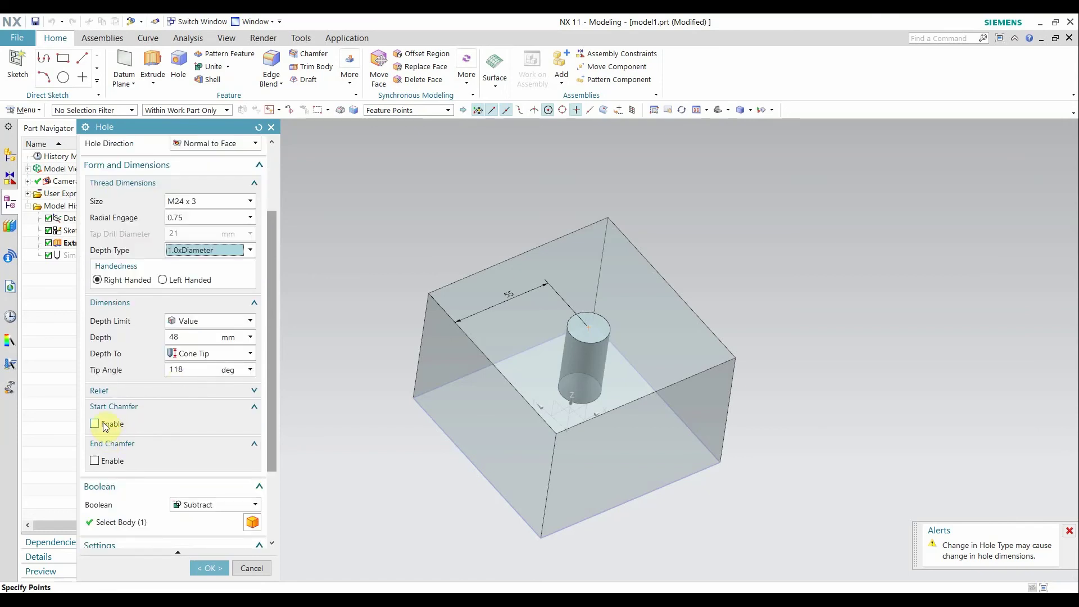
scroll(104, 425, "up", 3)
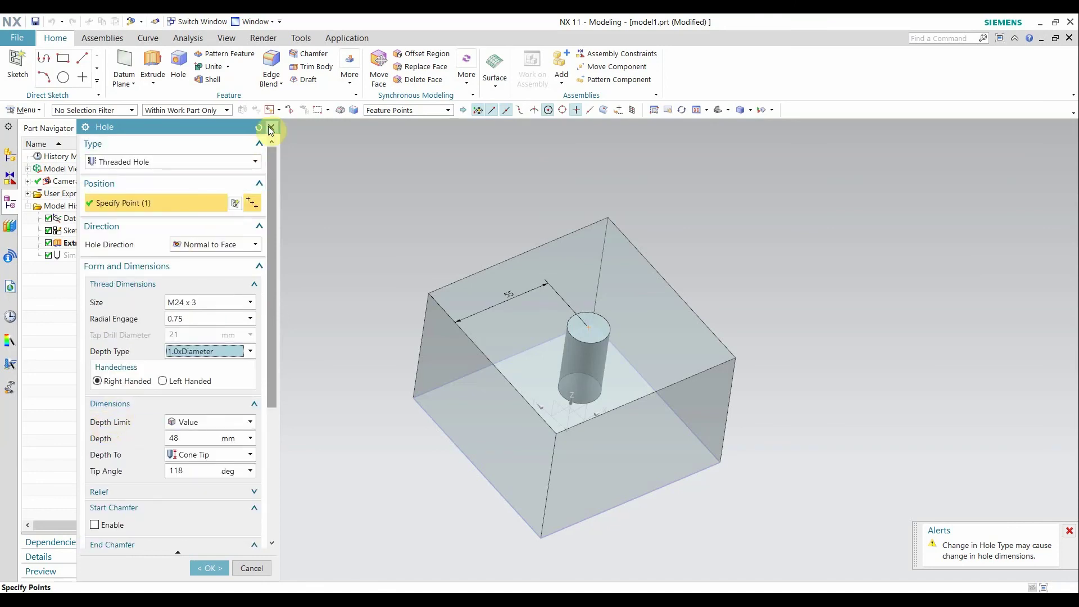
middle_click(349, 213)
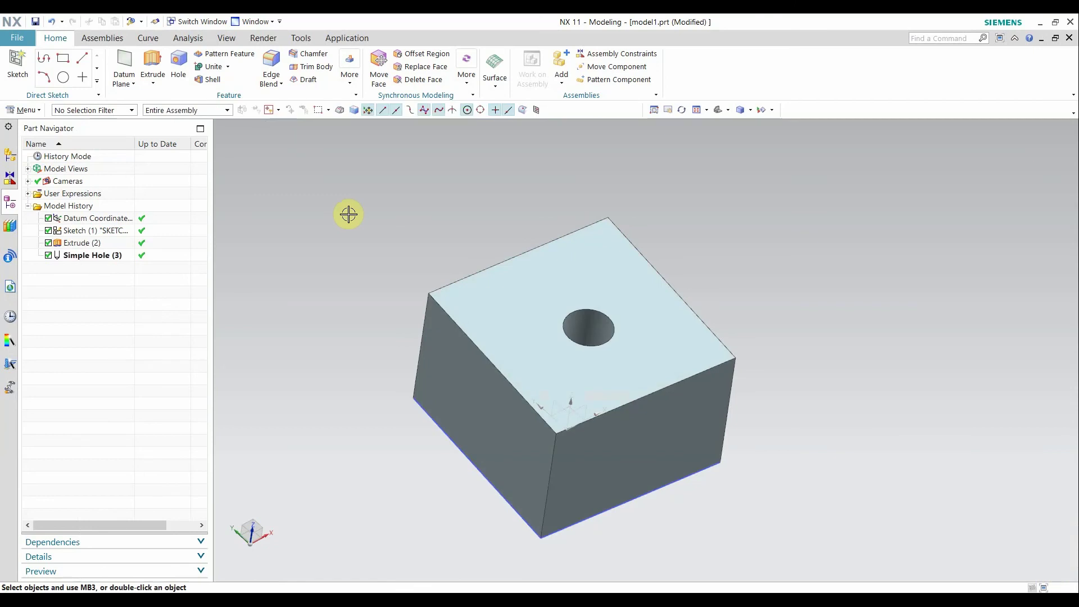